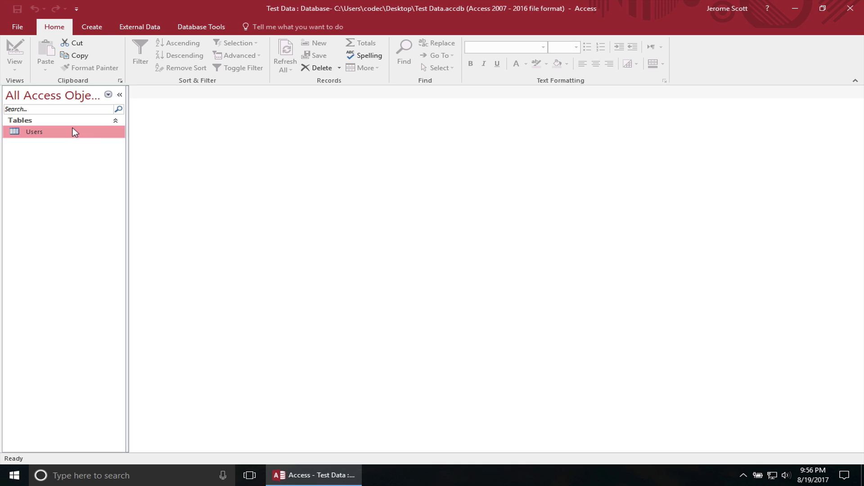
Step: View the four records in the Users table, then close the Test Data database in Access
double_click(33, 132)
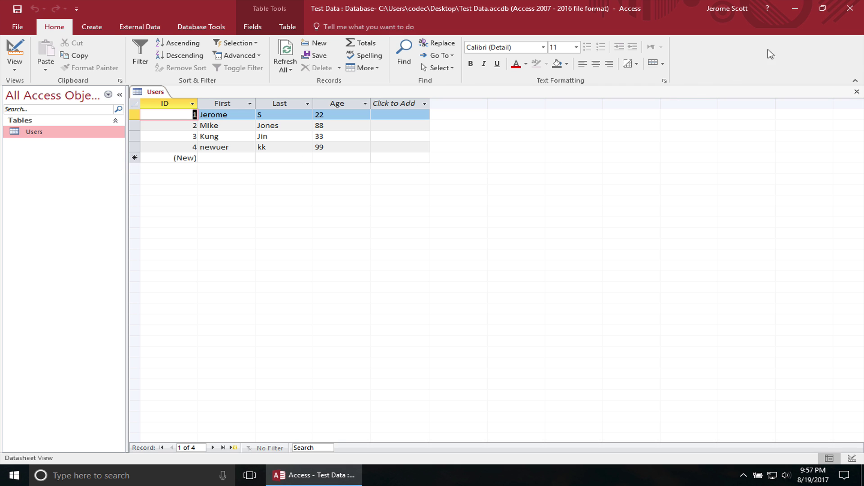
left_click(847, 10)
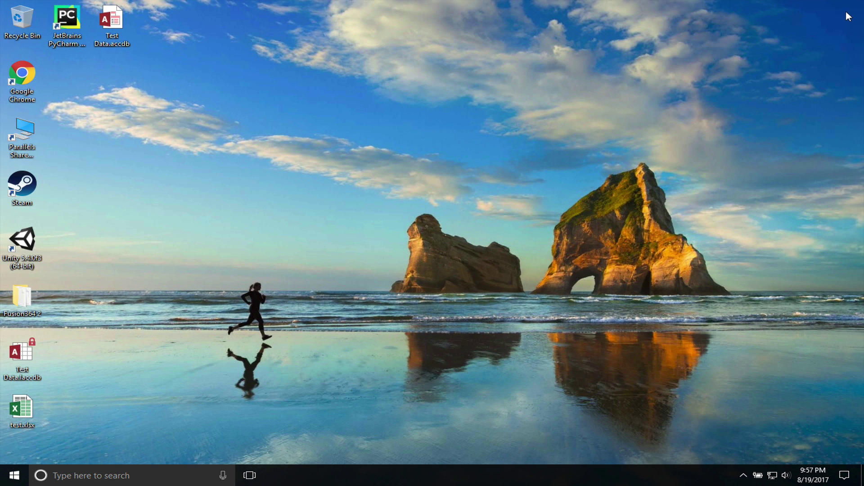
Step: Delete test.xlsx from the desktop and launch Excel 2016 from a Start-menu search for 'exce'
right_click(28, 411)
left_click(71, 369)
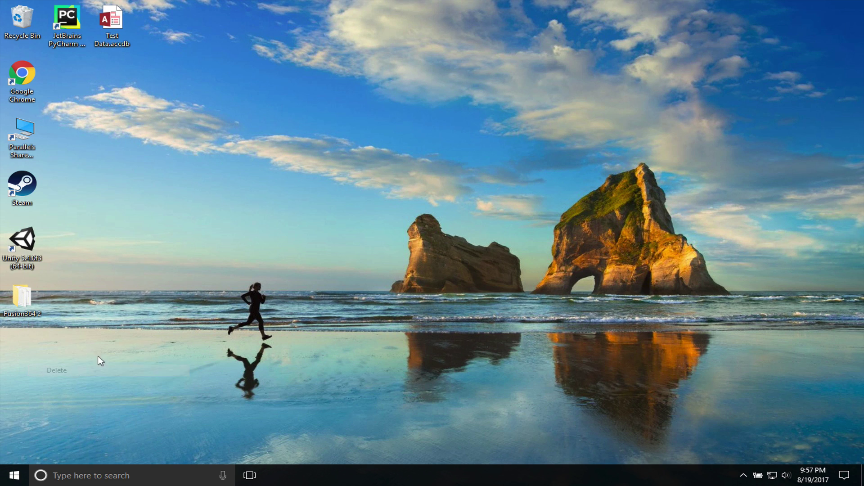
left_click(14, 476)
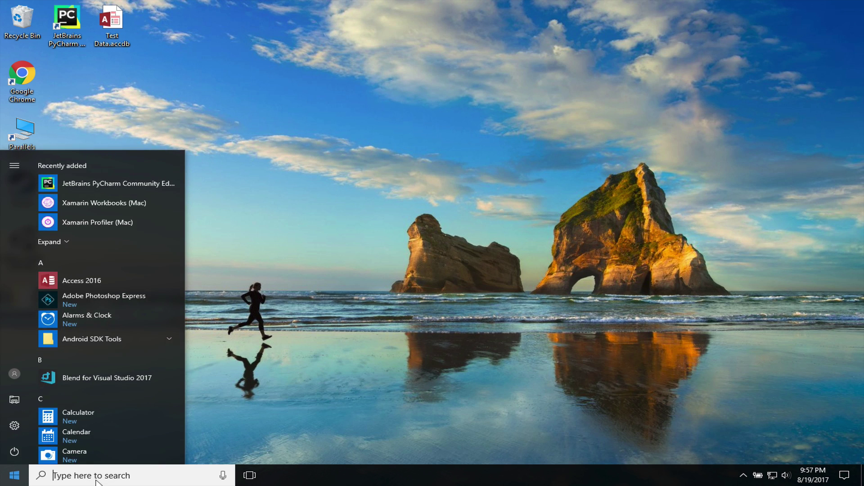
left_click(96, 479)
type("exce")
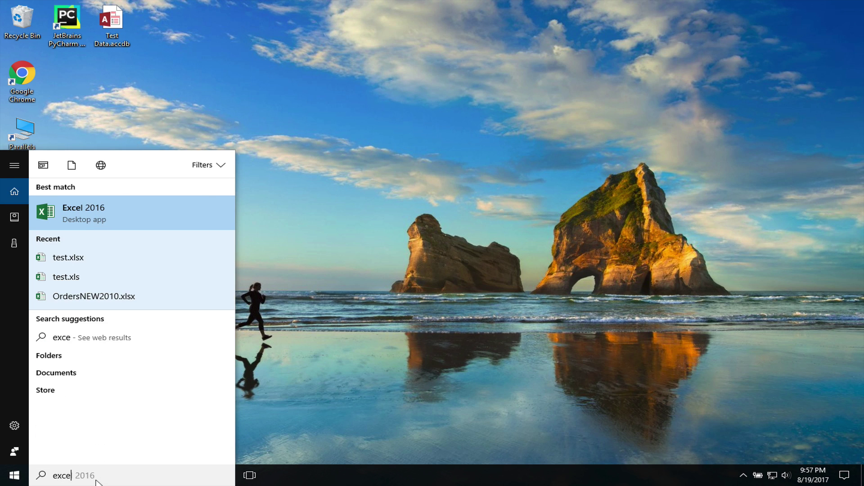
key("Return")
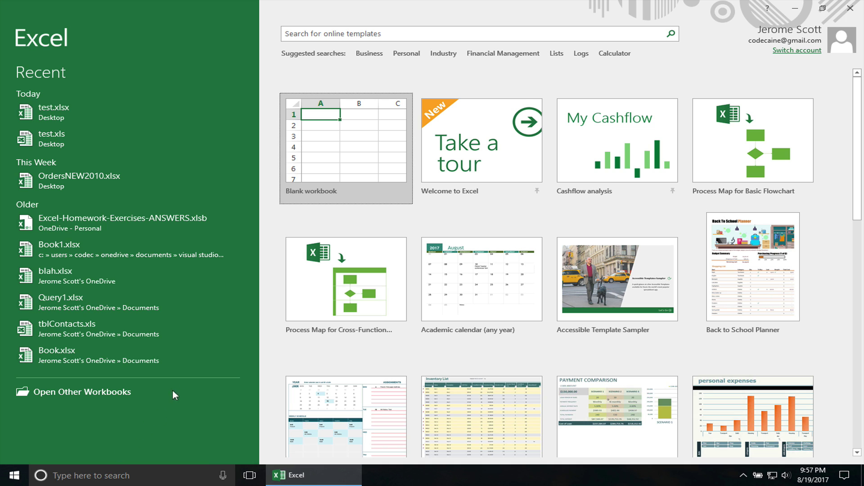
Step: Start a blank workbook and select cell A1 as the import destination
left_click(321, 179)
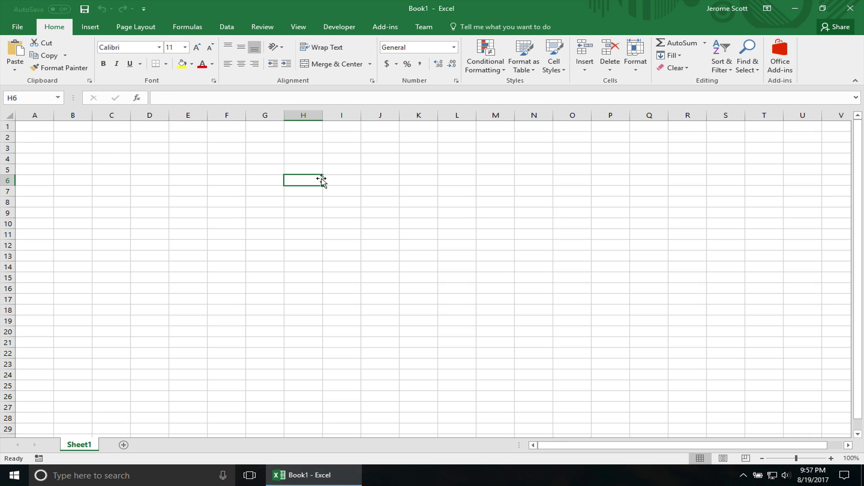
left_click(158, 179)
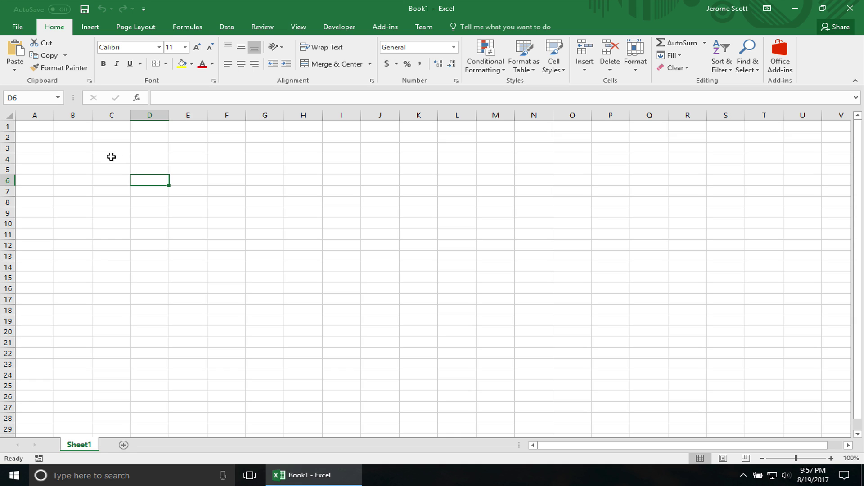
left_click(47, 128)
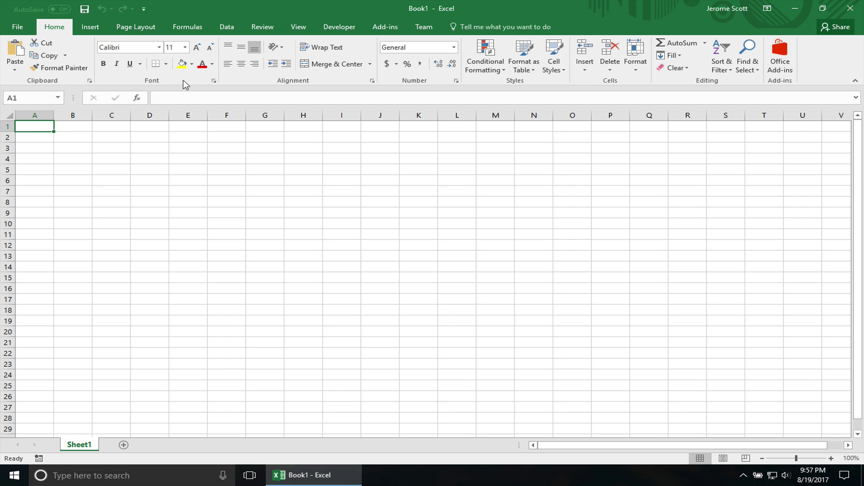
Step: Import from Access, choosing Test Data.accdb on the Desktop
left_click(227, 28)
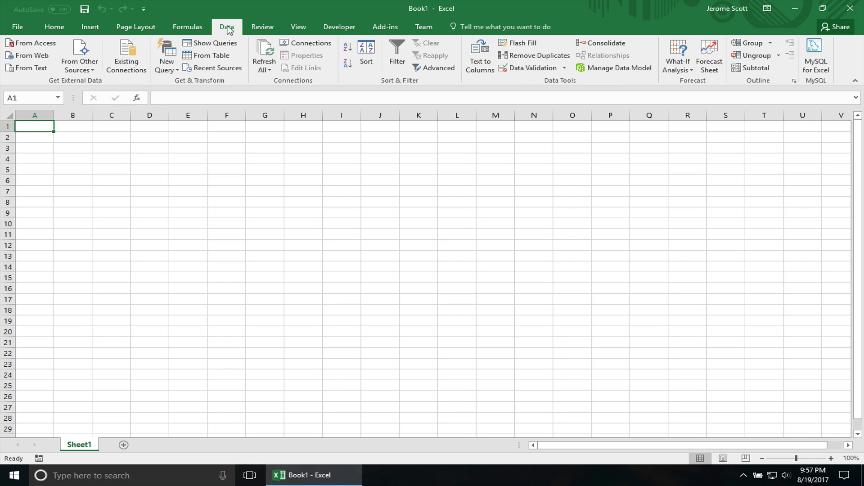
left_click(47, 52)
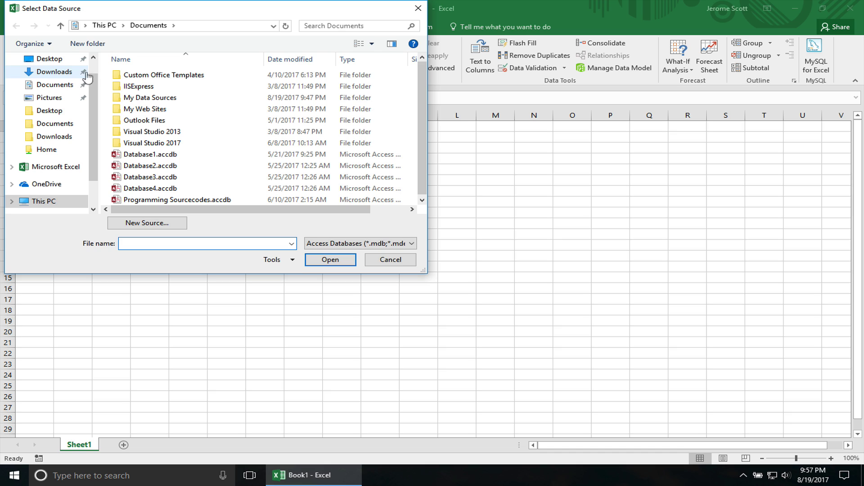
scroll(57, 77, "up", 1)
left_click(55, 82)
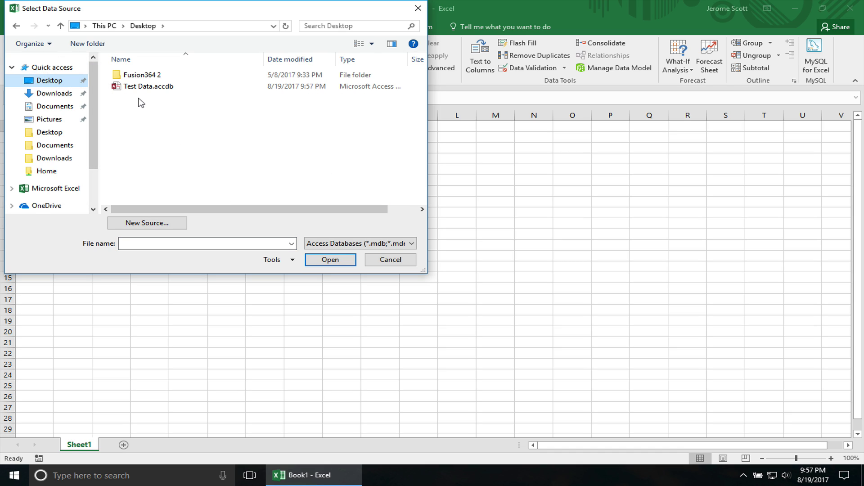
left_click(149, 88)
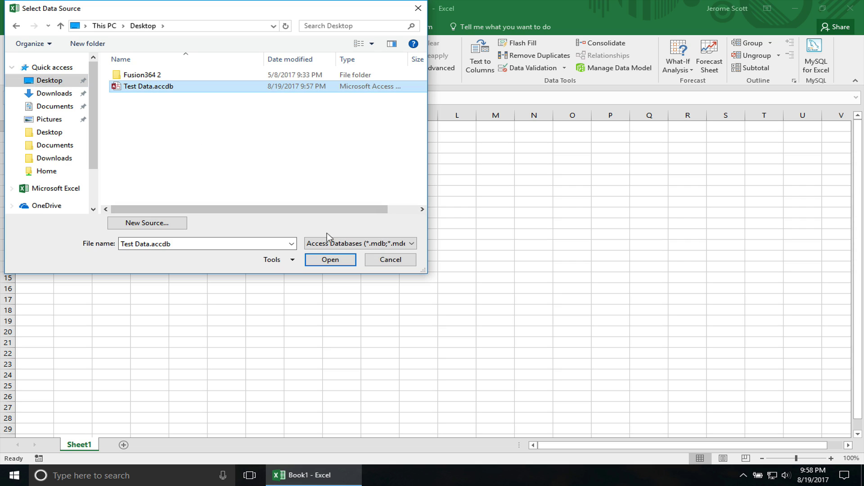
left_click(330, 260)
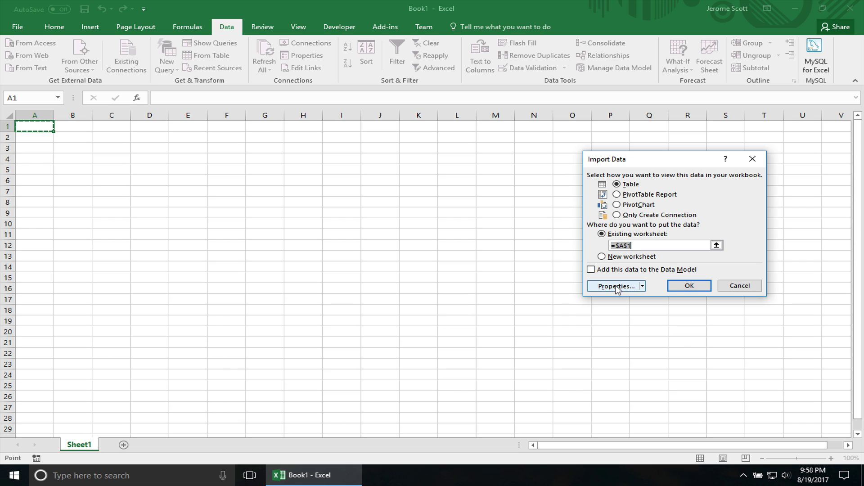
Step: Open the new connection's properties and review its connection string on the Definition tab
left_click(617, 286)
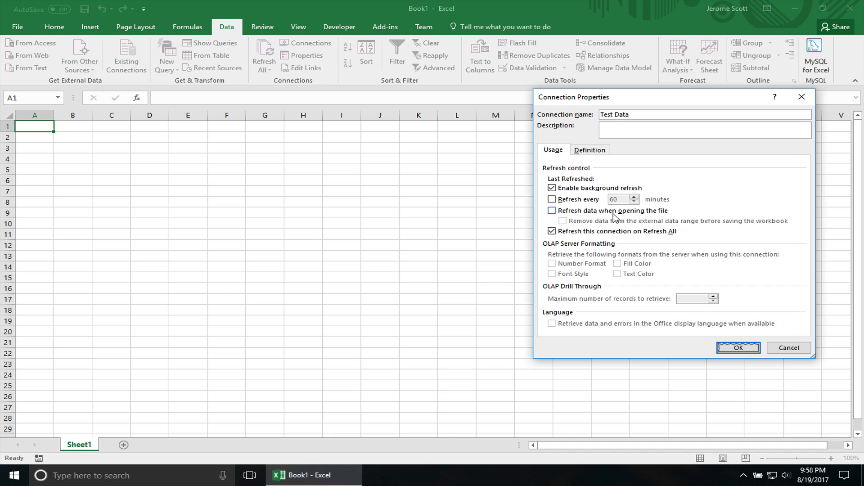
left_click(589, 153)
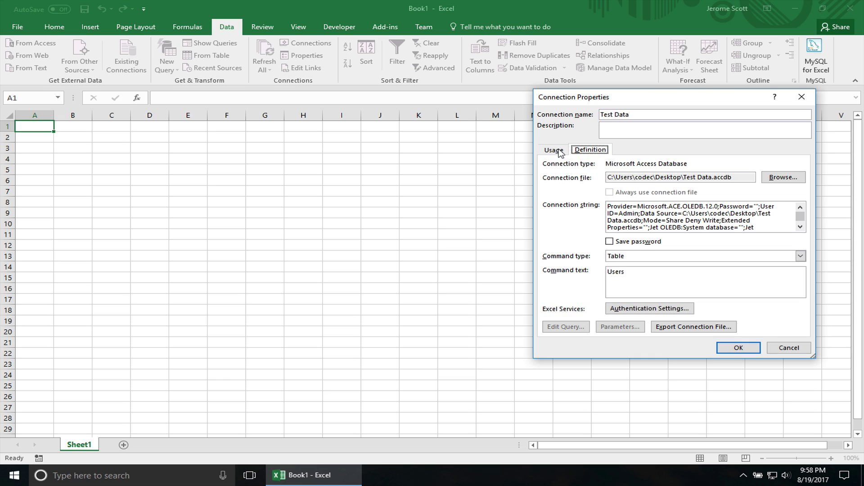
left_click(800, 227)
left_click(800, 227)
left_click(800, 227)
left_click(800, 227)
left_click(801, 227)
left_click(801, 227)
left_click(800, 227)
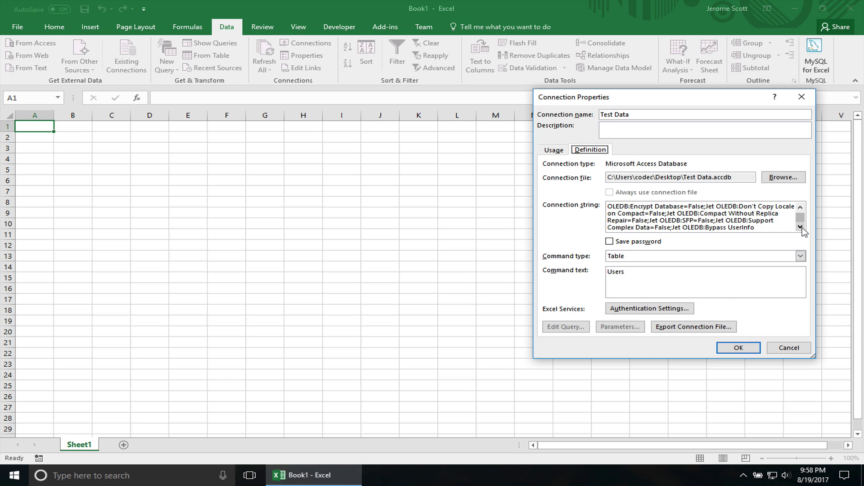
left_click(800, 227)
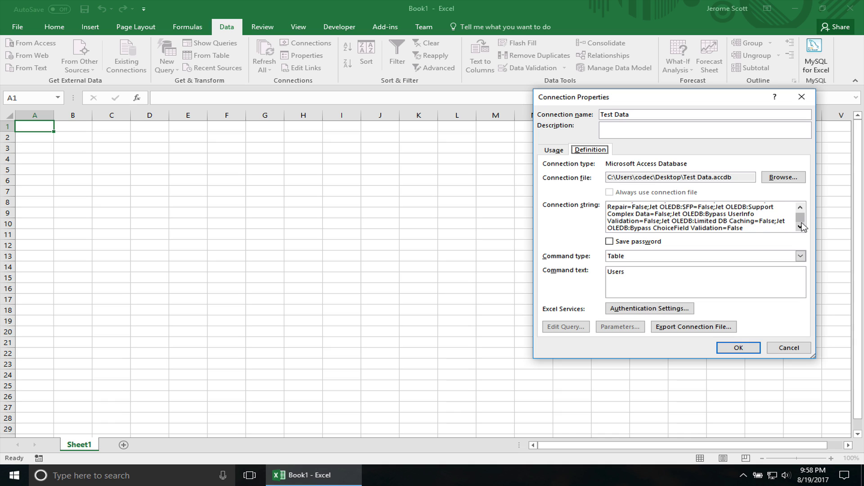
left_click(801, 208)
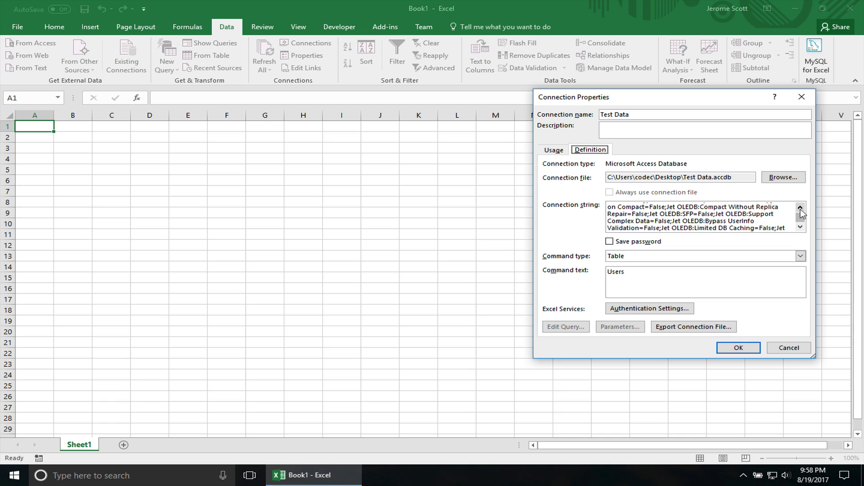
left_click(800, 208)
left_click(800, 208)
left_click(800, 208)
left_click(800, 208)
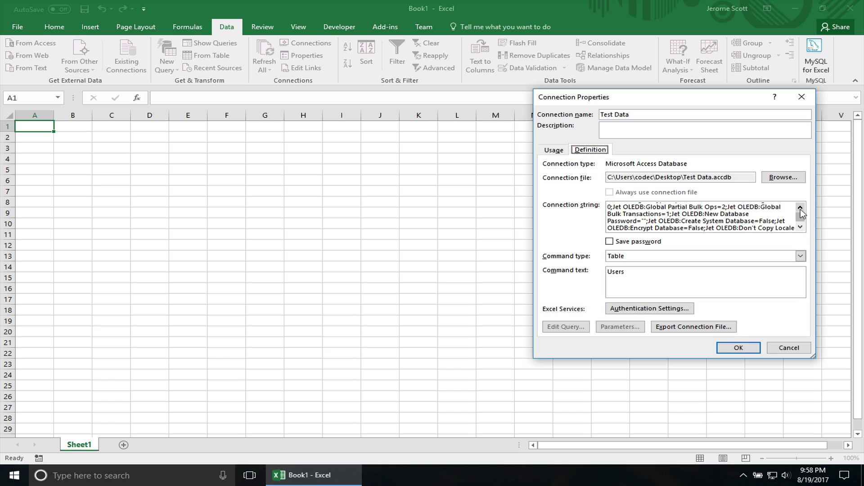
left_click(801, 227)
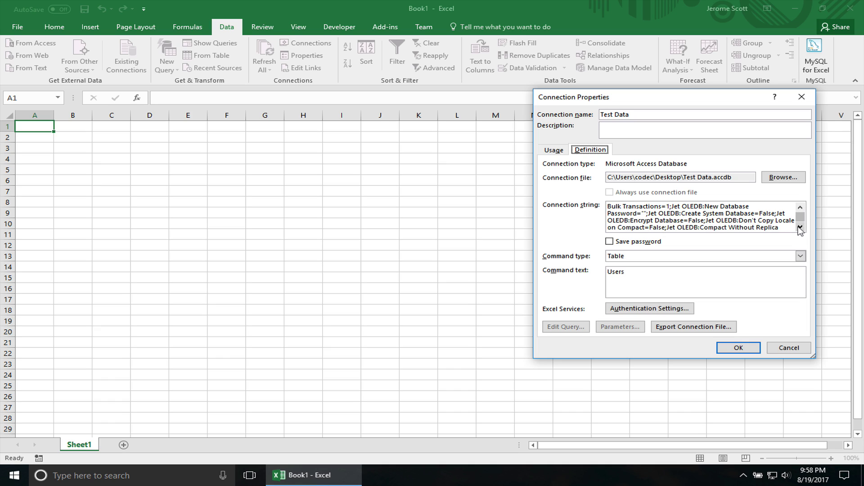
left_click(800, 228)
left_click(801, 227)
left_click(801, 227)
left_click(800, 228)
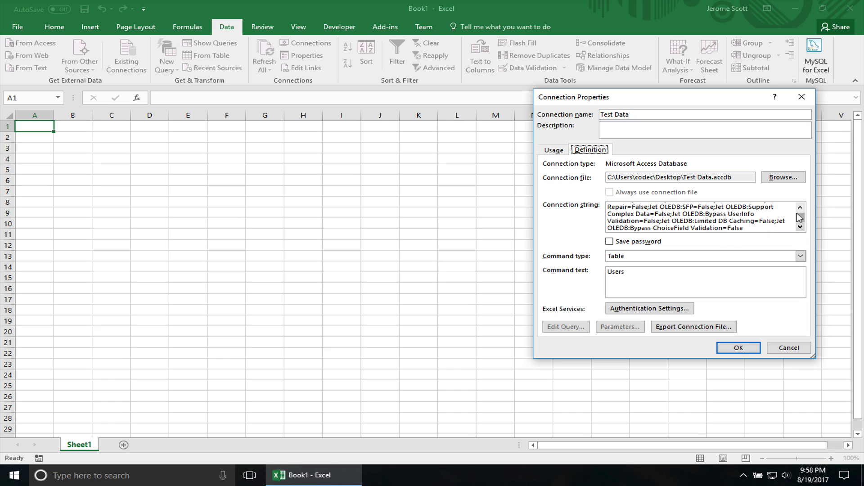
left_click(799, 209)
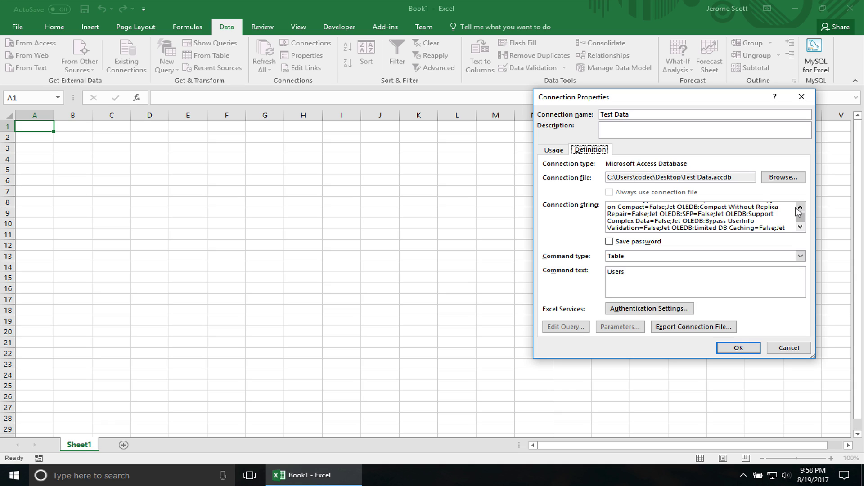
left_click(800, 209)
left_click(800, 208)
left_click(800, 208)
left_click(800, 209)
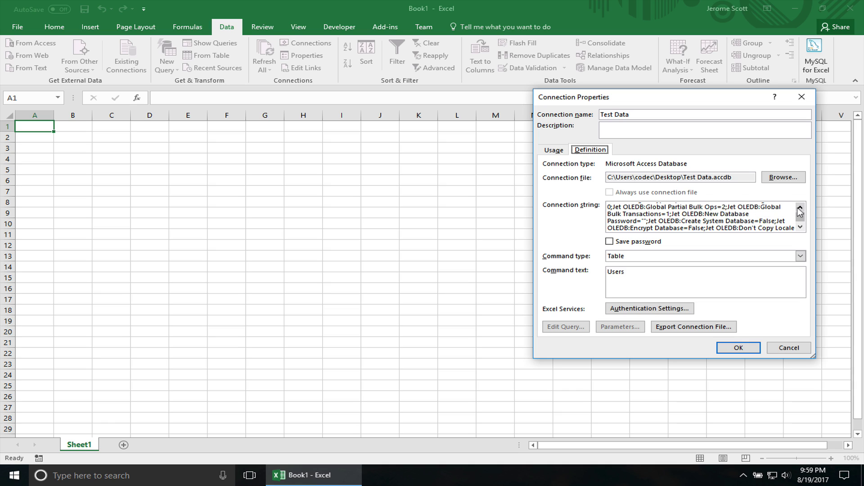
left_click(800, 209)
left_click(800, 208)
left_click(800, 209)
left_click(800, 209)
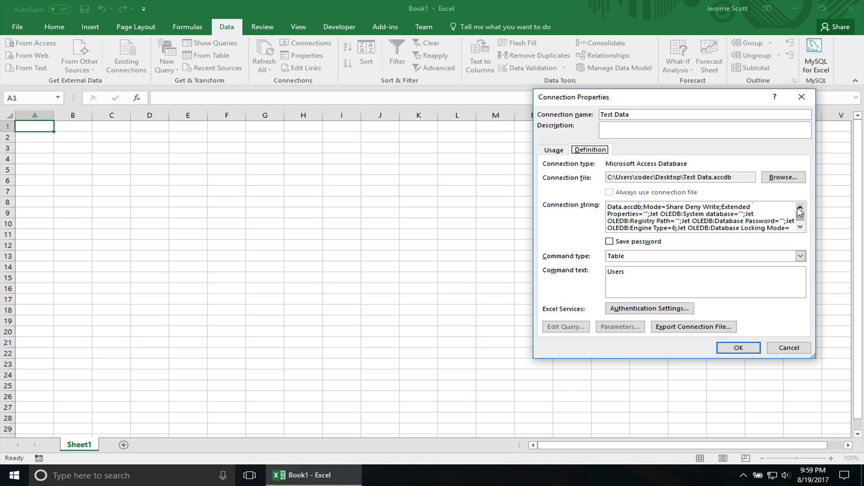
left_click(800, 208)
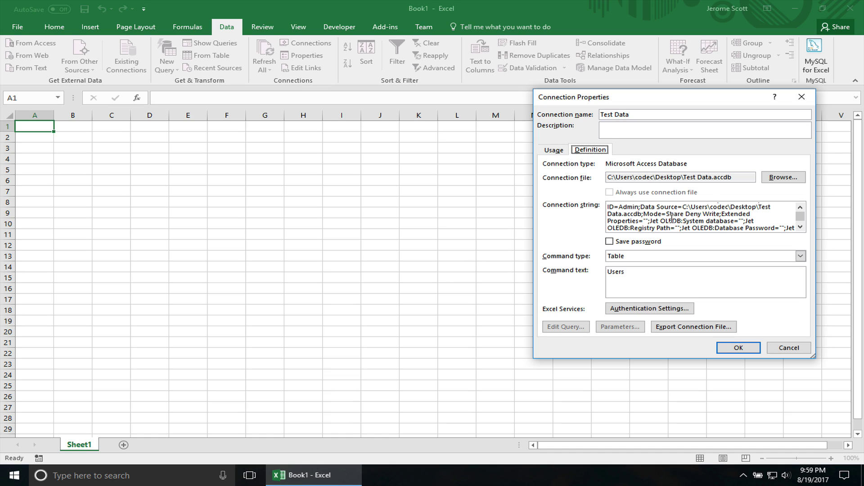
Step: Change the connection string's Mode from Share Deny Write to Share Deny None and confirm
double_click(712, 214)
type("None")
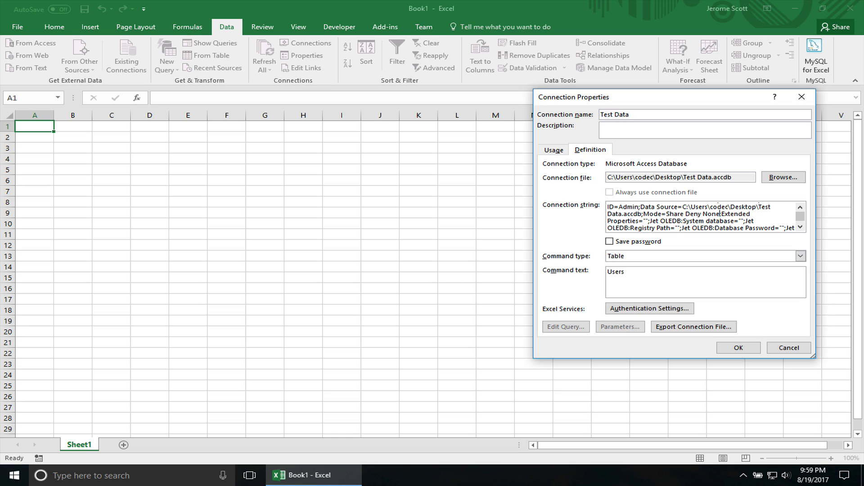
left_click(741, 348)
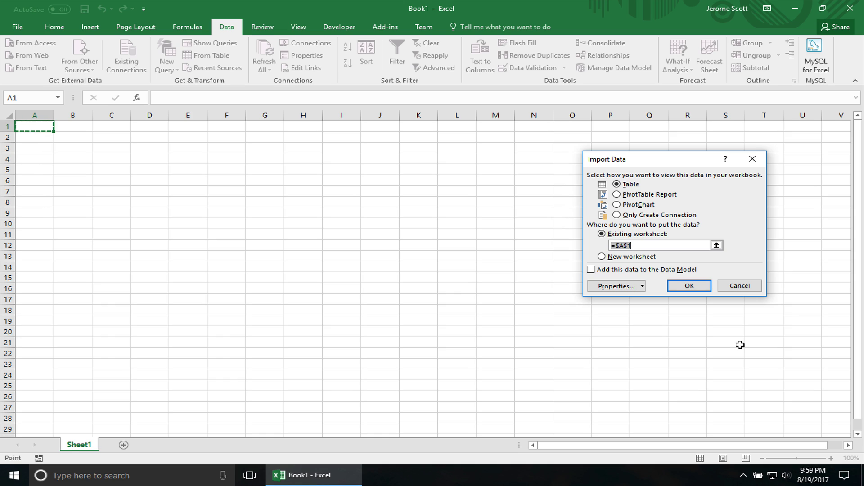
Step: Import the Users data as a Table in the existing worksheet at =$A$1
left_click(696, 287)
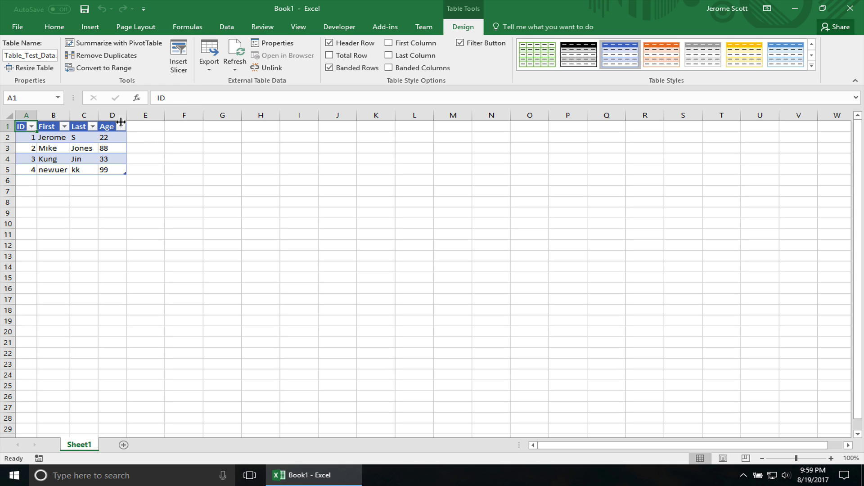
Step: Trial-edit the table by overwriting B5 with 'f' and making row 3 taller
left_click(52, 171)
type("ffkljsfjsldk")
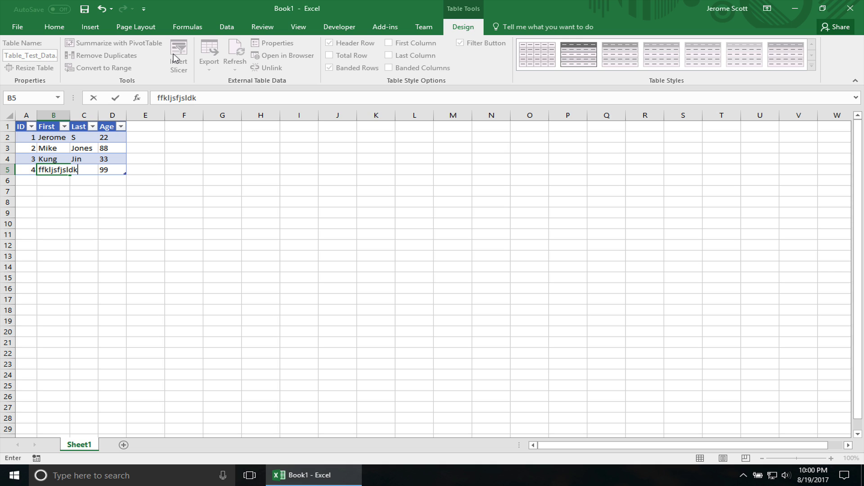
left_click(83, 211)
left_click_drag(4, 154, 33, 176)
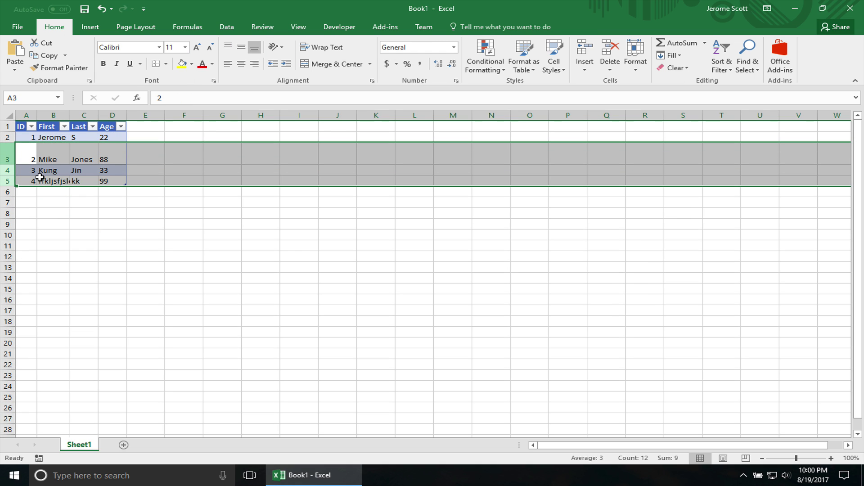
Step: Delete table rows 3–5, then Refresh All to restore the records from Access
right_click(11, 170)
left_click(57, 260)
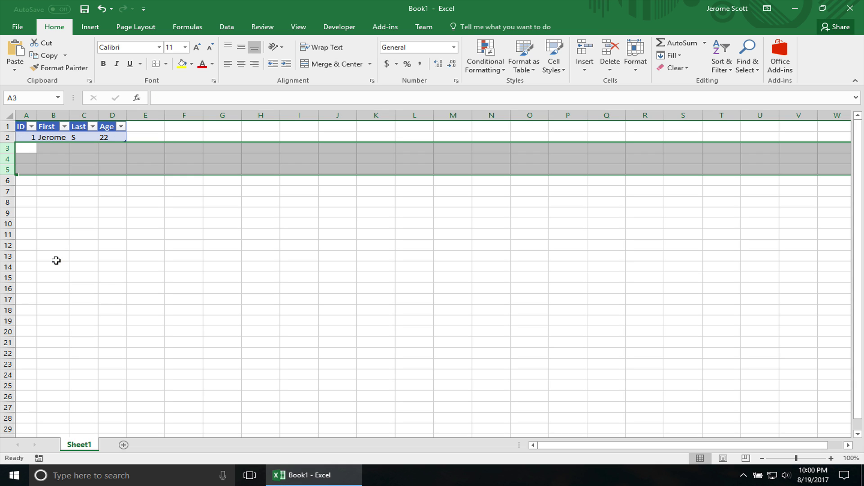
left_click(266, 225)
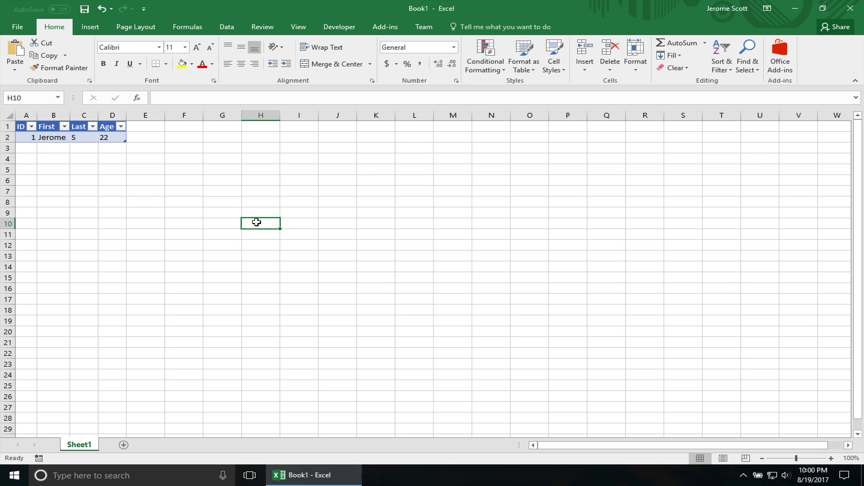
left_click(226, 28)
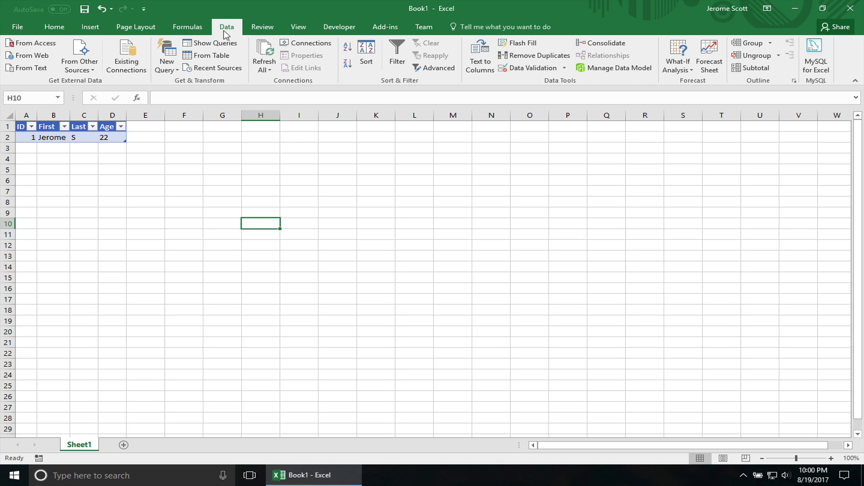
left_click(260, 51)
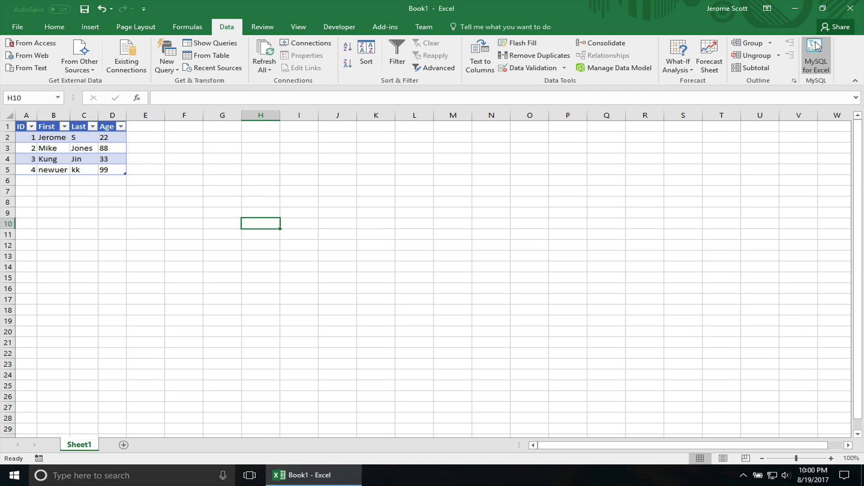
Step: Minimize Excel and open the Users table of Test Data.accdb in Access
left_click(797, 12)
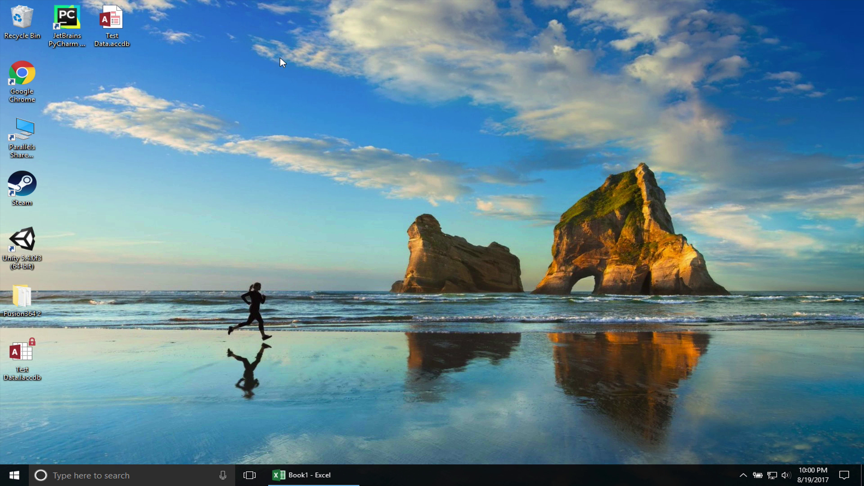
double_click(120, 22)
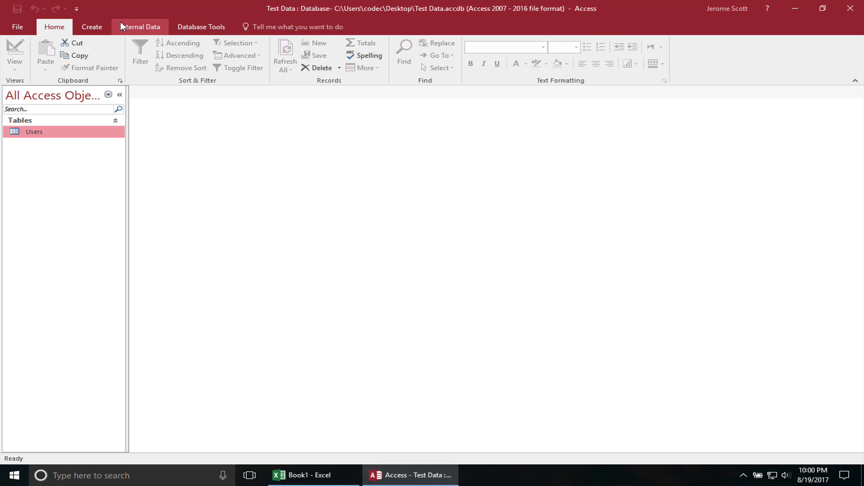
double_click(36, 132)
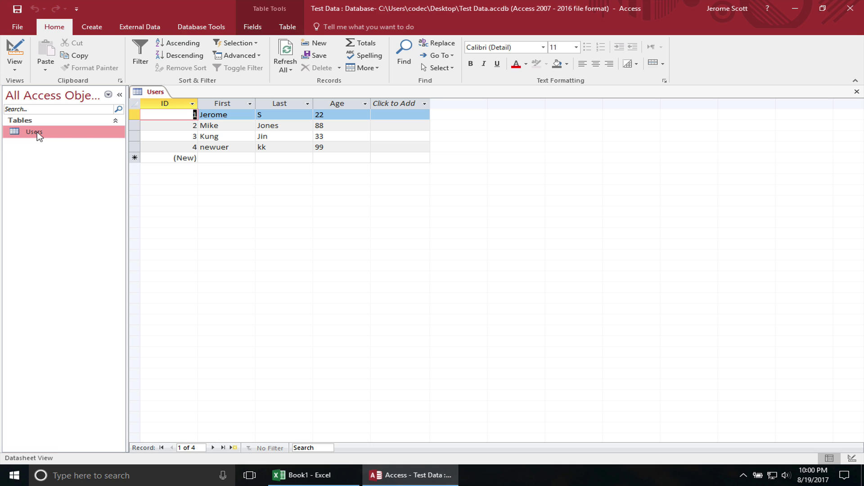
Step: Enter a new record with First 'temp', Last 'user' and Age 33
left_click(218, 160)
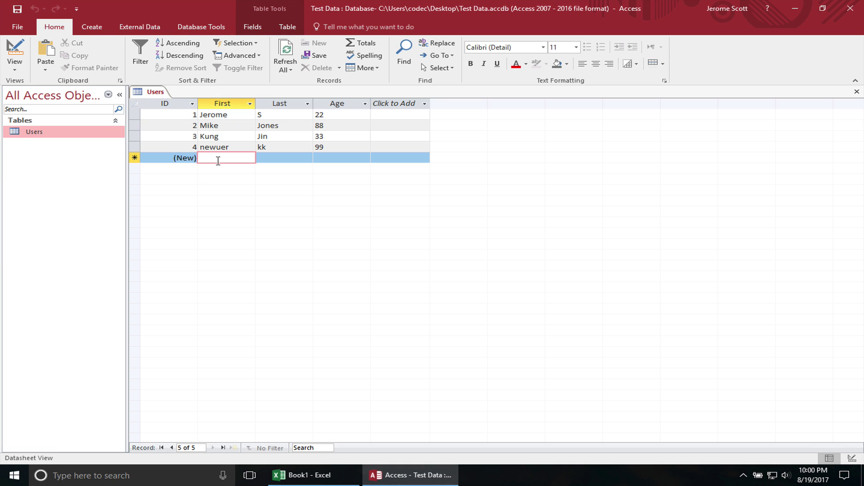
type("temp")
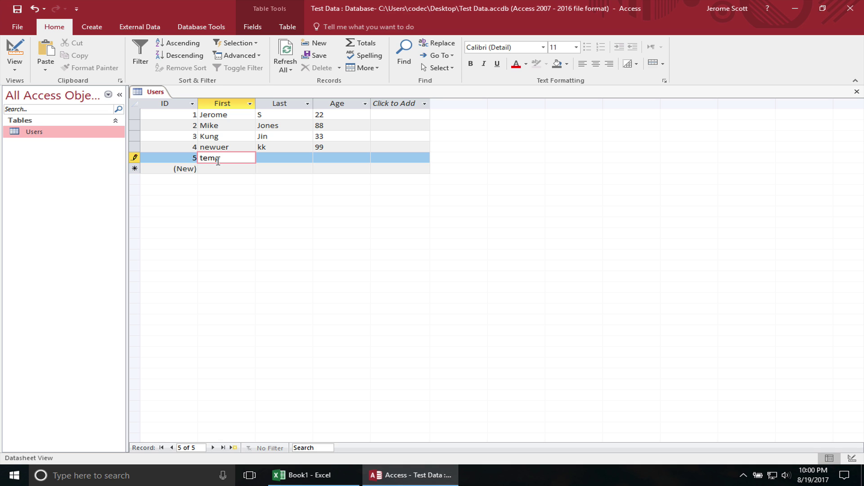
key("Tab")
type("user")
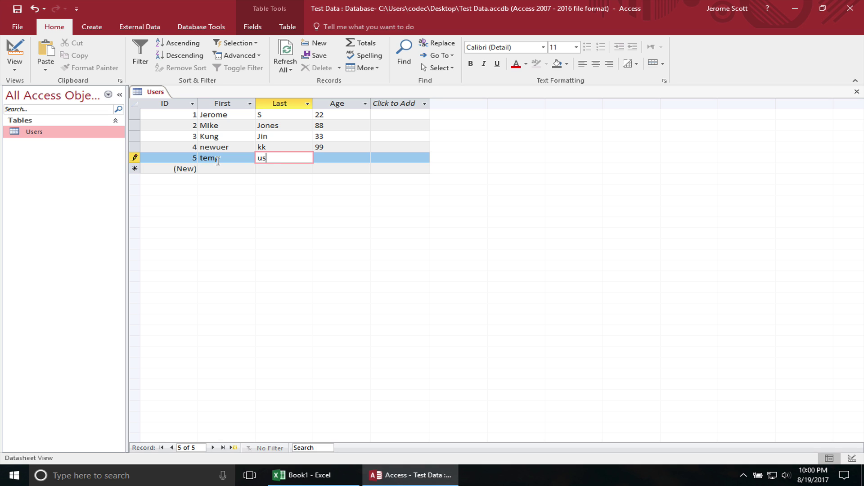
key("Tab")
type("33")
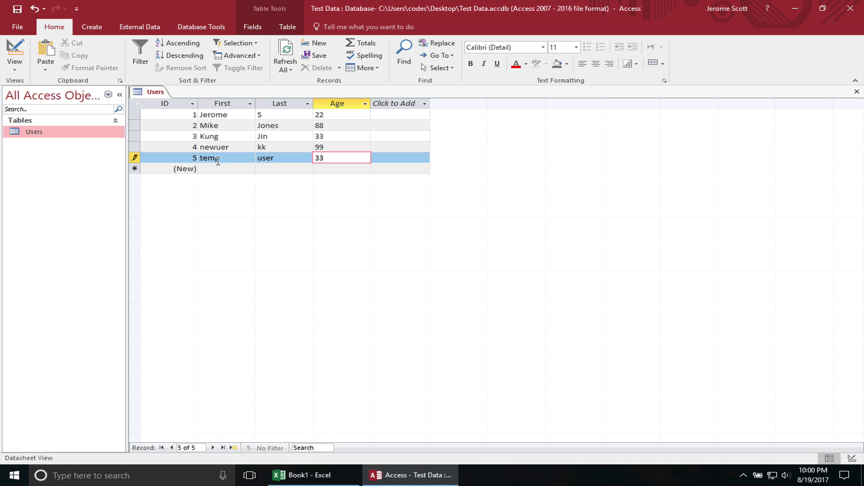
key("Tab")
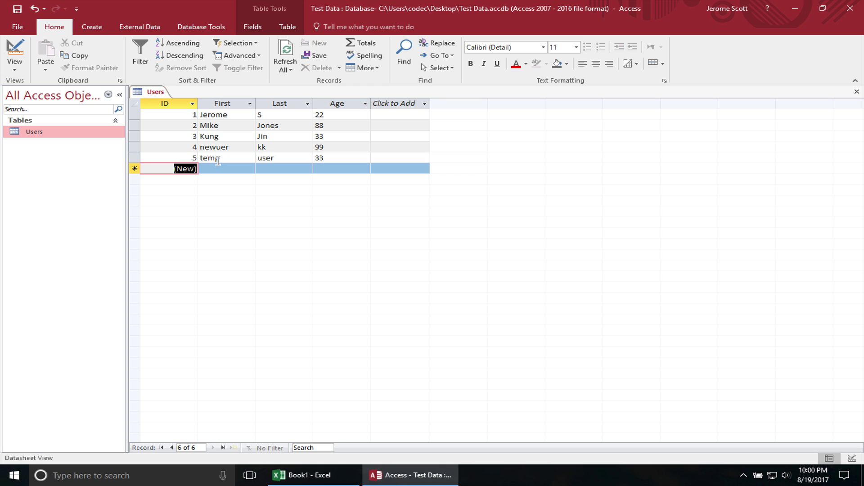
Step: Back in Excel, run Refresh All twice so the table shows record 5: temp, user, 33
left_click(305, 477)
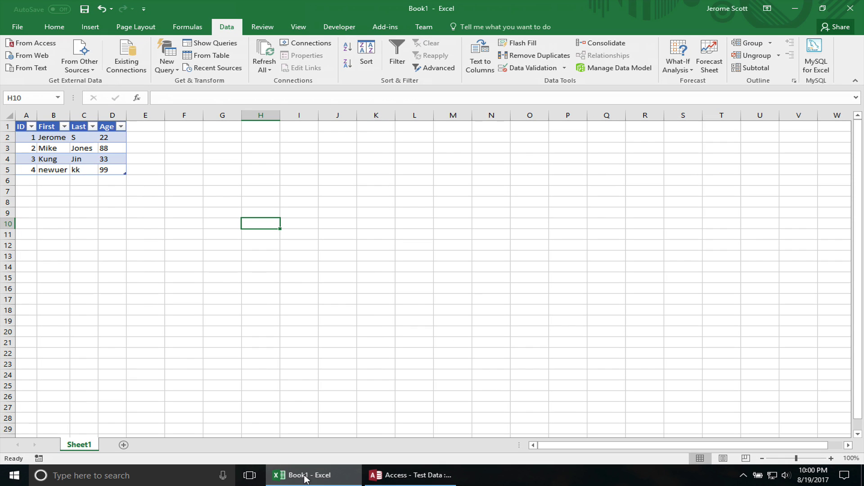
left_click(265, 55)
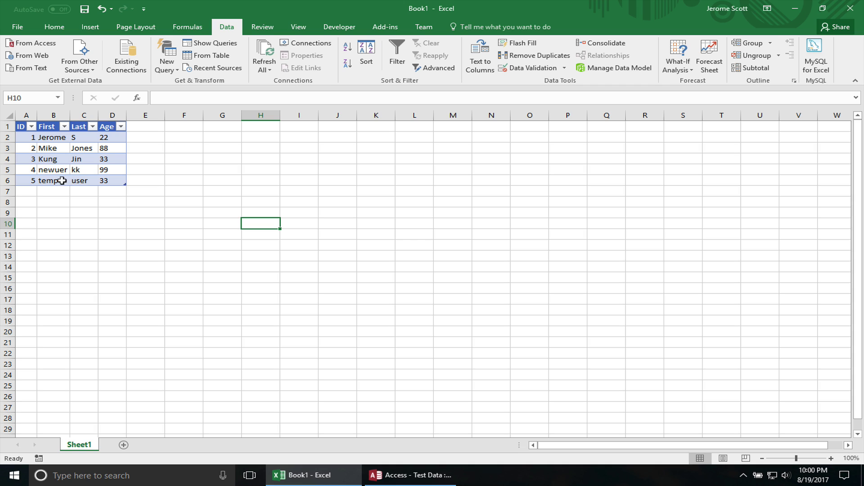
left_click(265, 68)
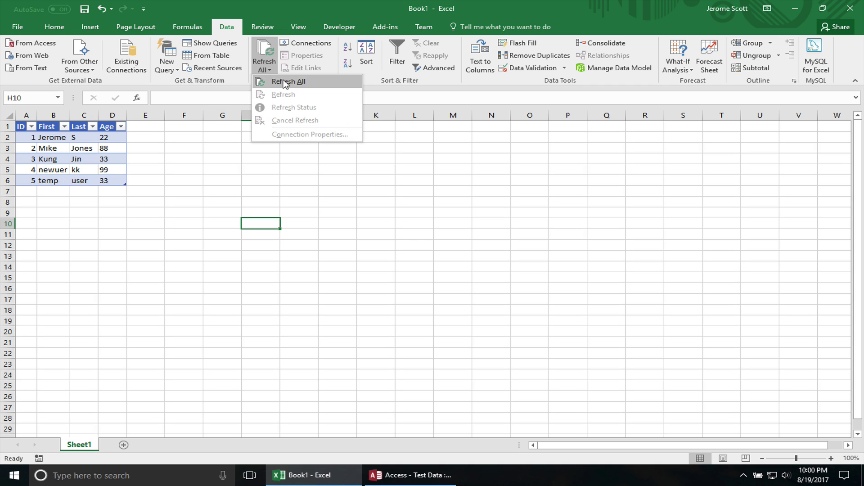
left_click(284, 82)
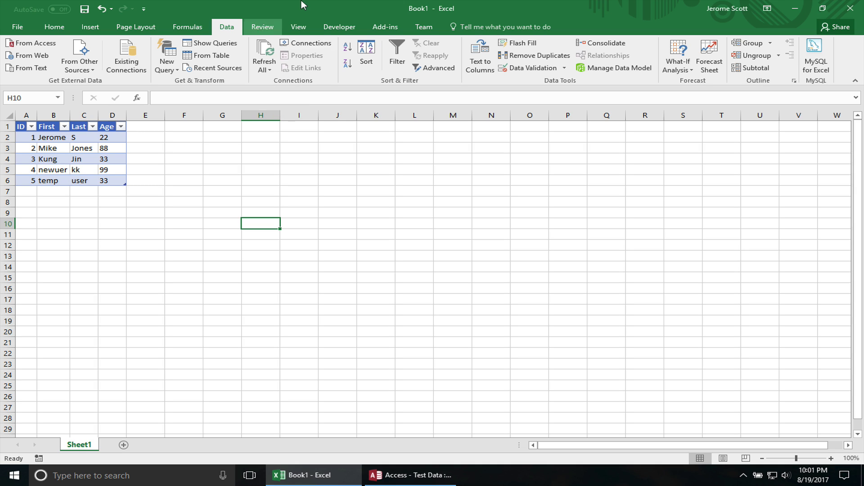
Step: Remove the Test Data connection from Workbook Connections, confirm with OK, and close the dialog
left_click(306, 46)
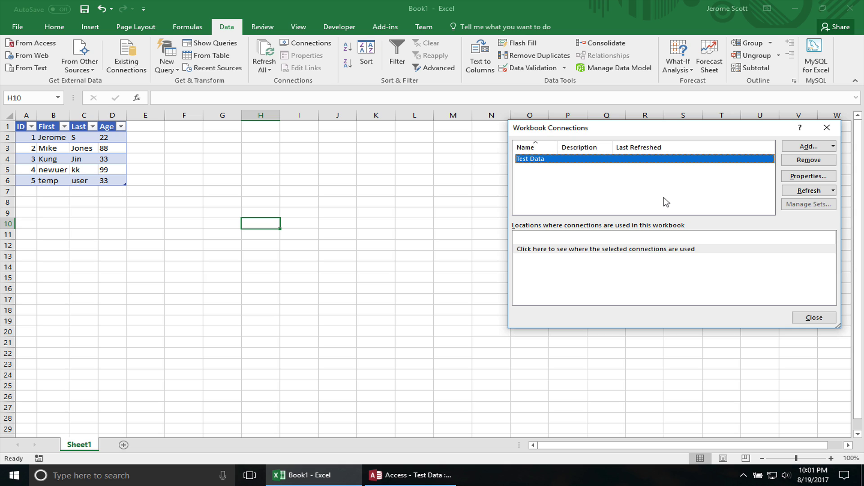
left_click(809, 162)
left_click(423, 269)
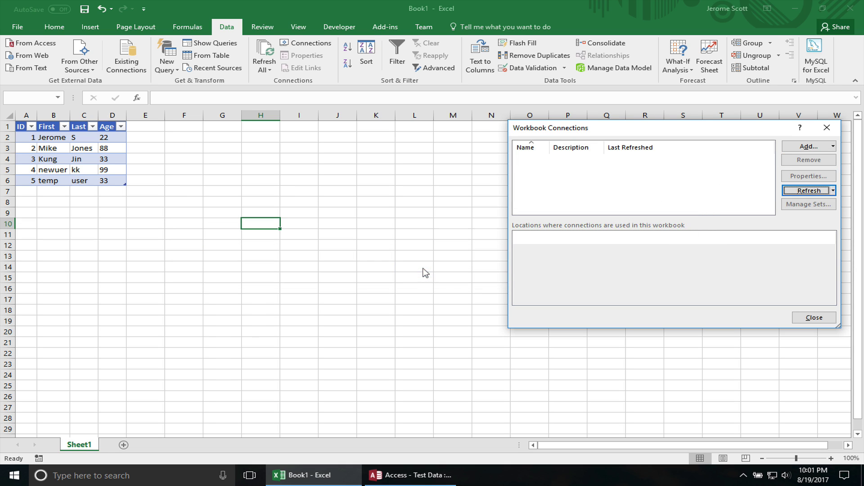
left_click(827, 127)
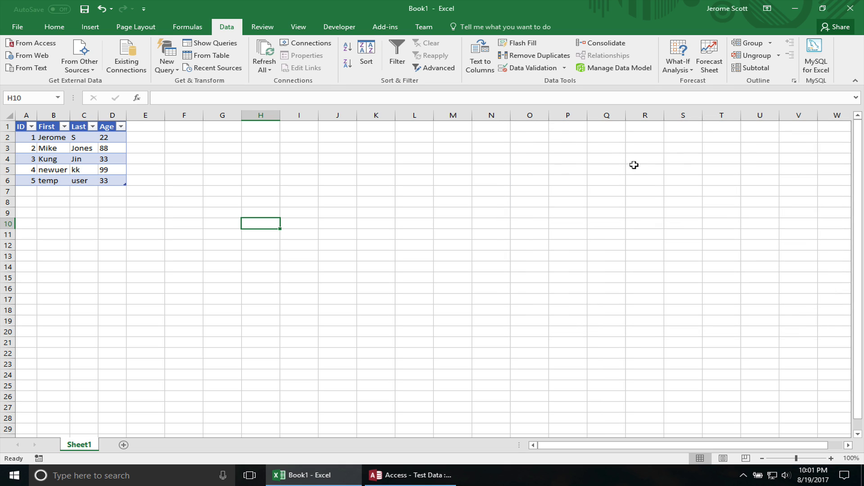
Step: Close Excel, saving the workbook to the Desktop as test.xlsx
left_click(850, 9)
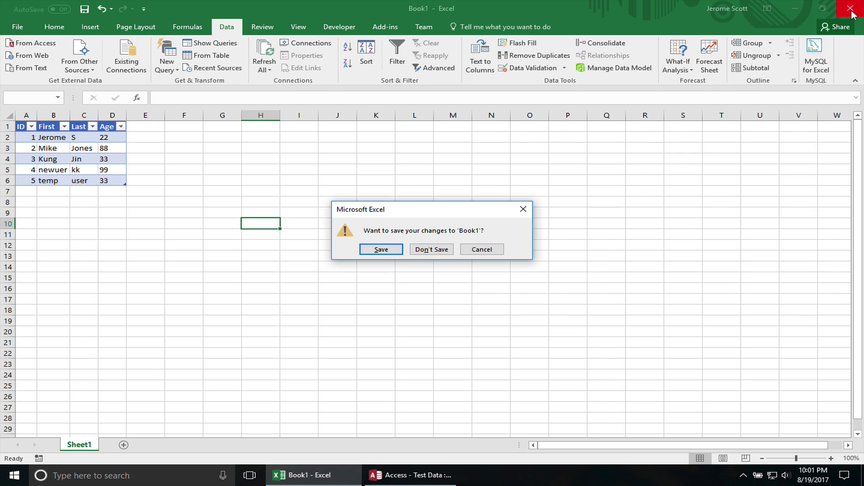
left_click(383, 251)
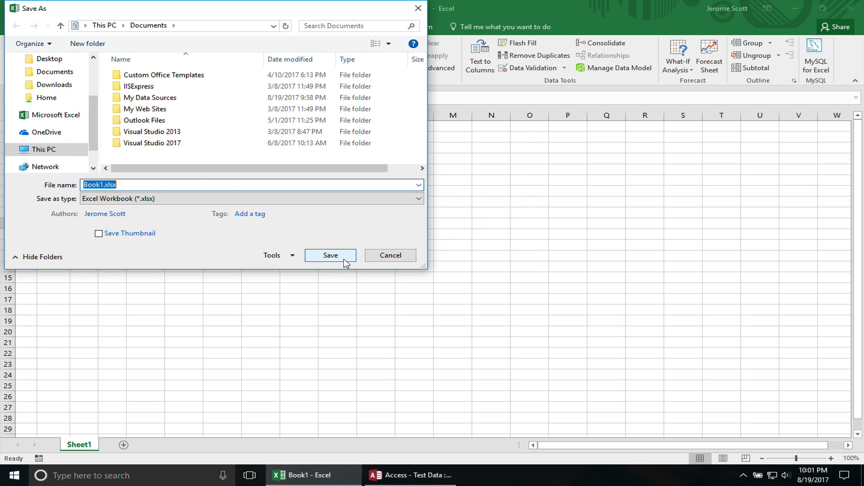
scroll(50, 90, "up", 3)
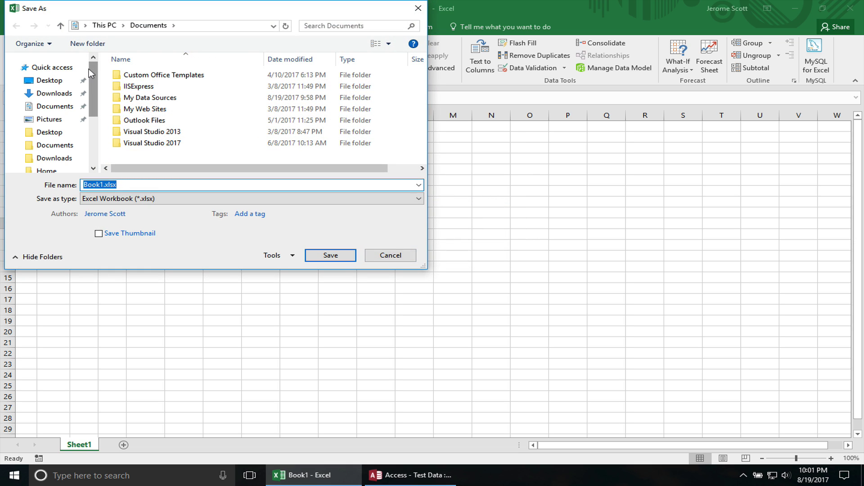
left_click(51, 81)
left_click(161, 184)
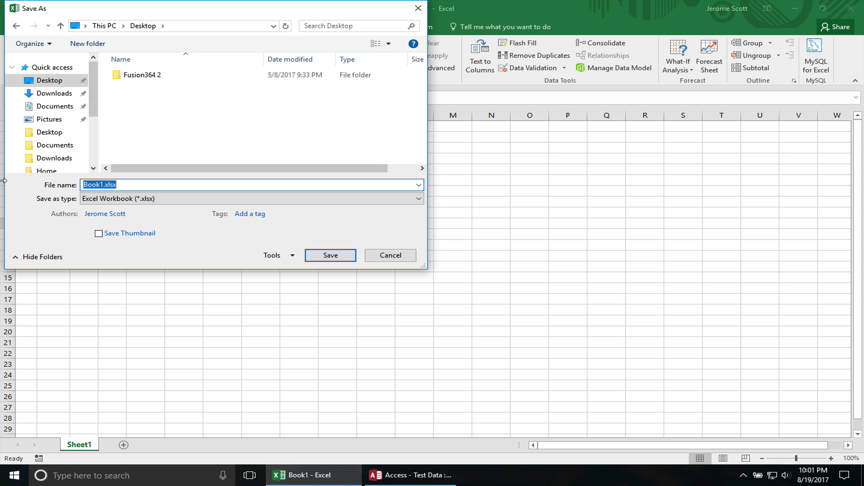
type("test")
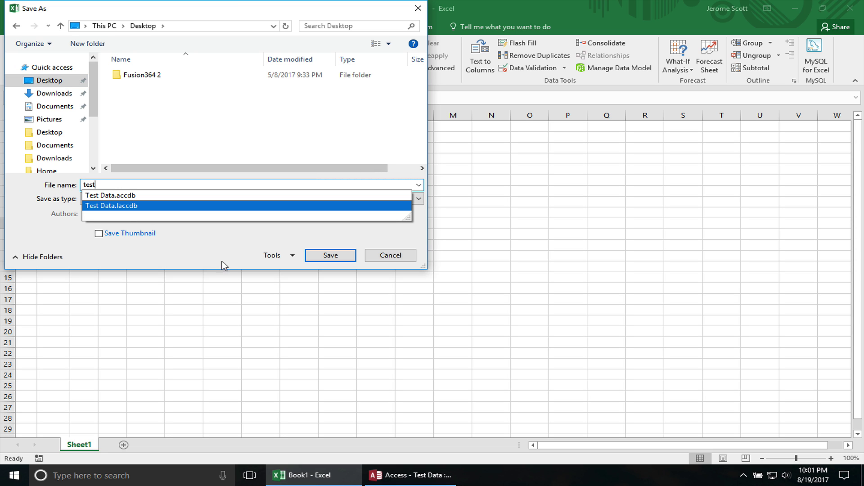
left_click(332, 256)
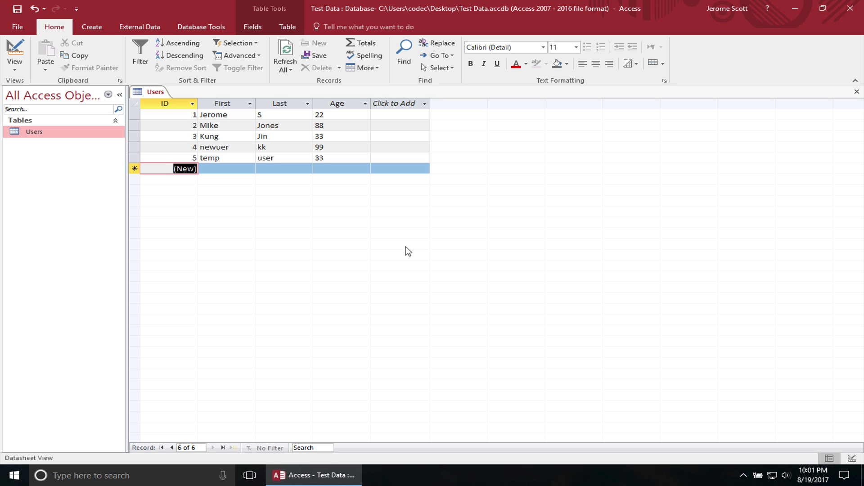
Step: Relaunch Excel 2016 from the Start menu search and create a blank workbook, Book1
left_click(171, 476)
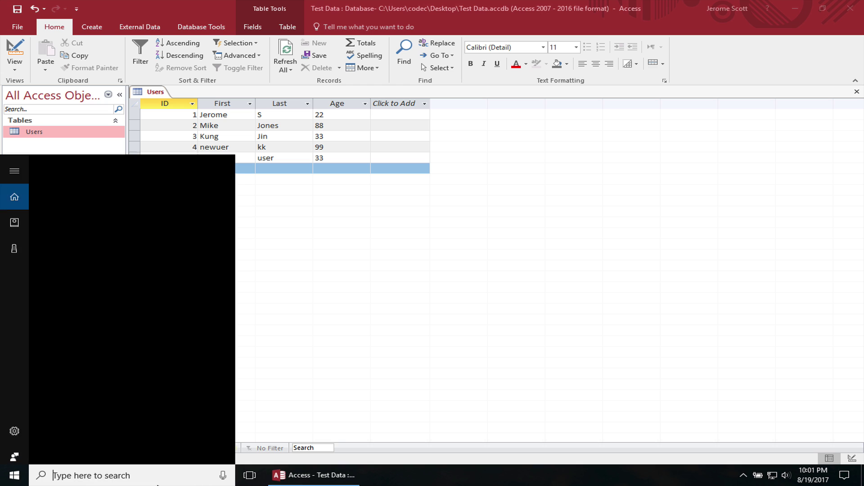
type("ex")
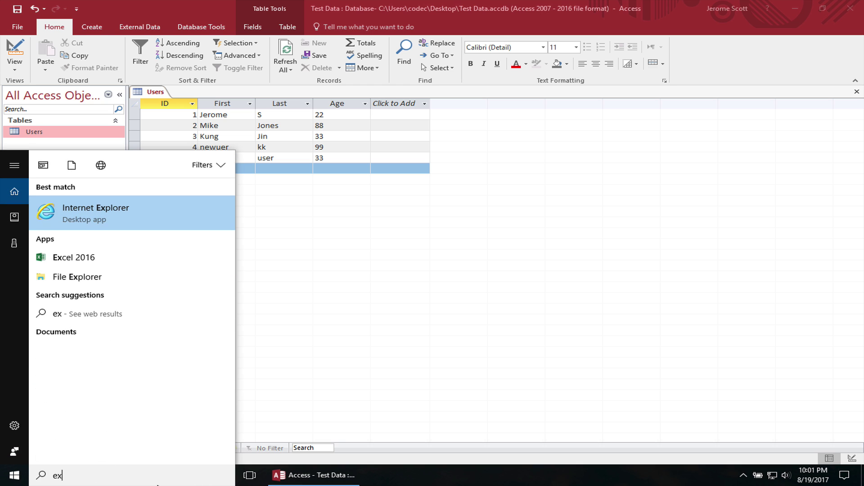
key("Down")
key("Return")
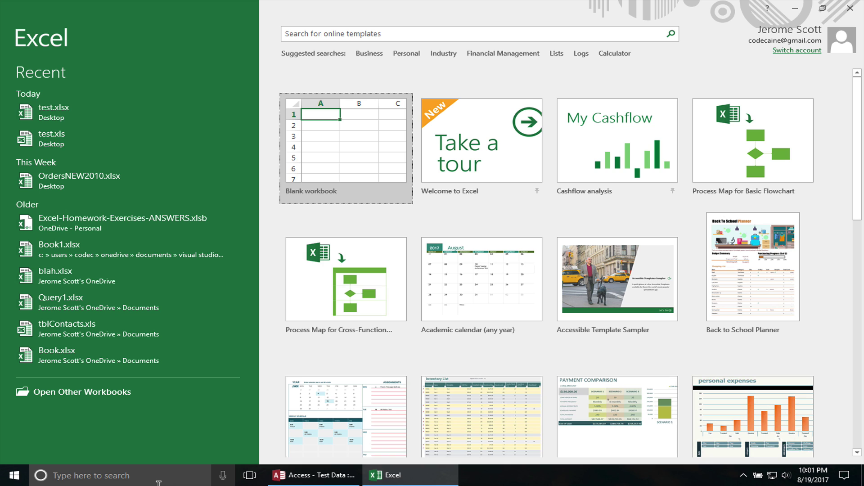
left_click(331, 180)
left_click(330, 180)
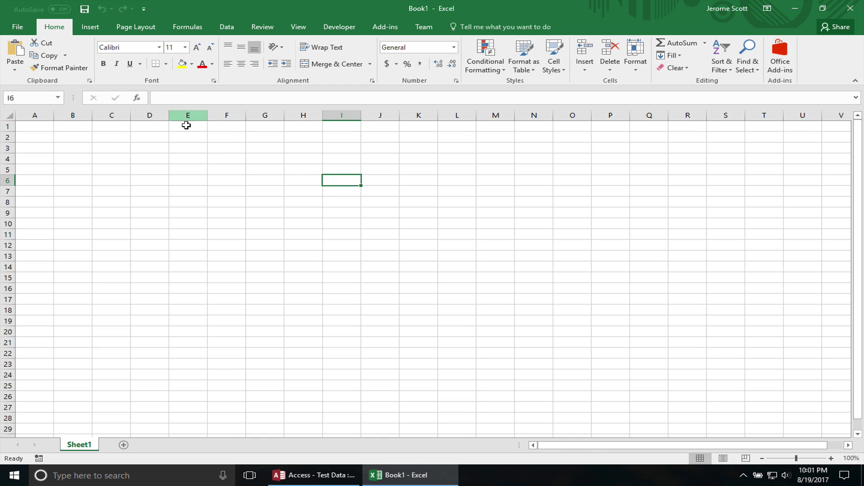
Step: With D1 selected, pick Test Data.accdb on the Desktop as the Access import source
left_click(160, 130)
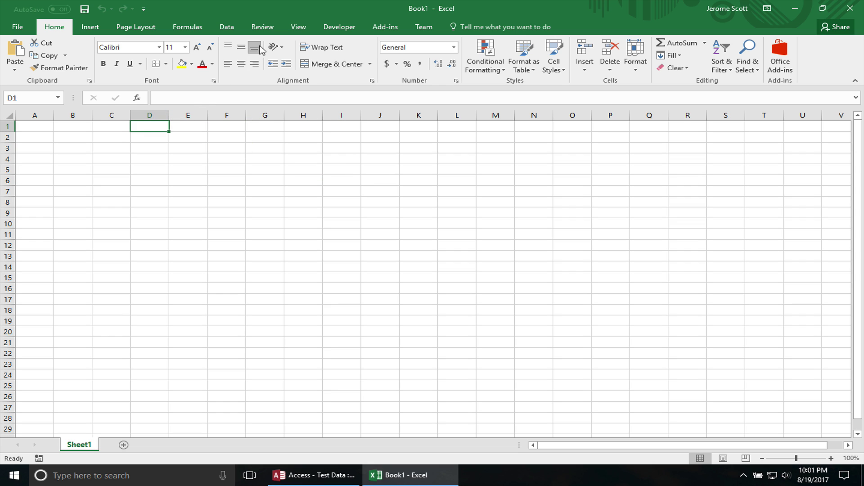
left_click(231, 30)
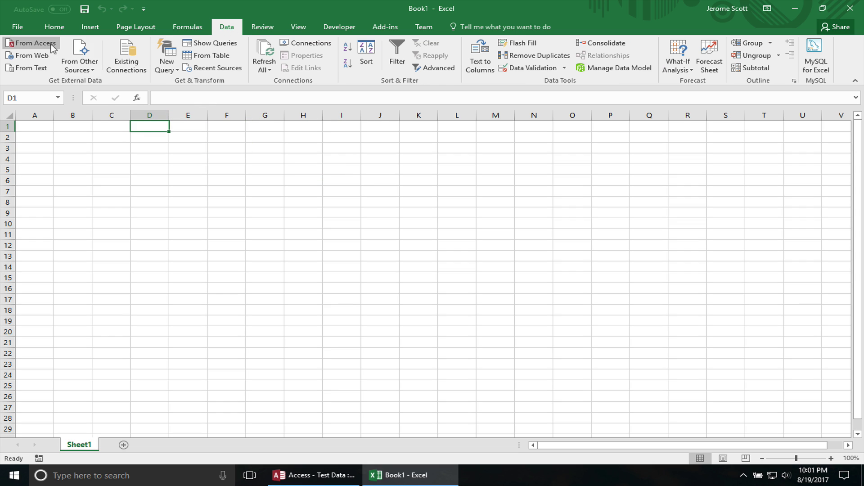
left_click(32, 43)
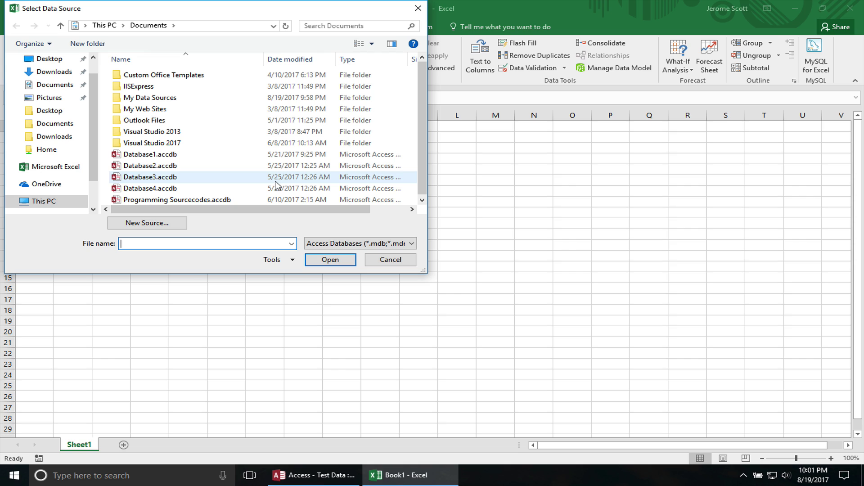
left_click(59, 61)
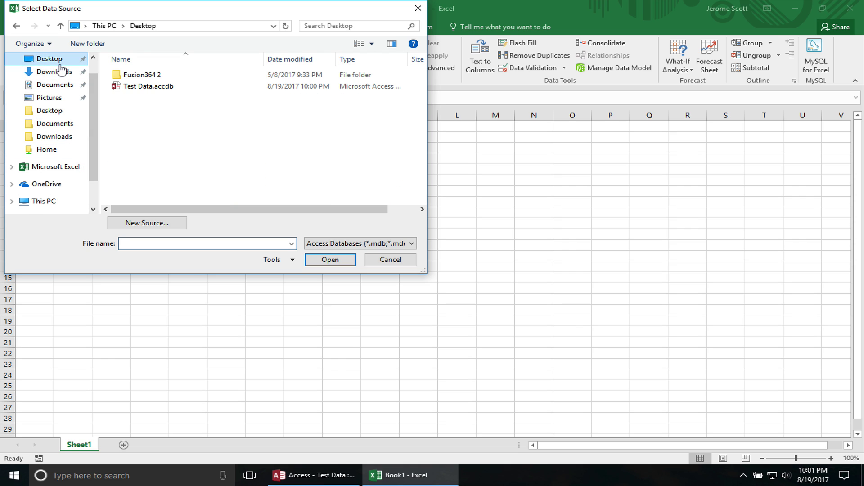
left_click(145, 88)
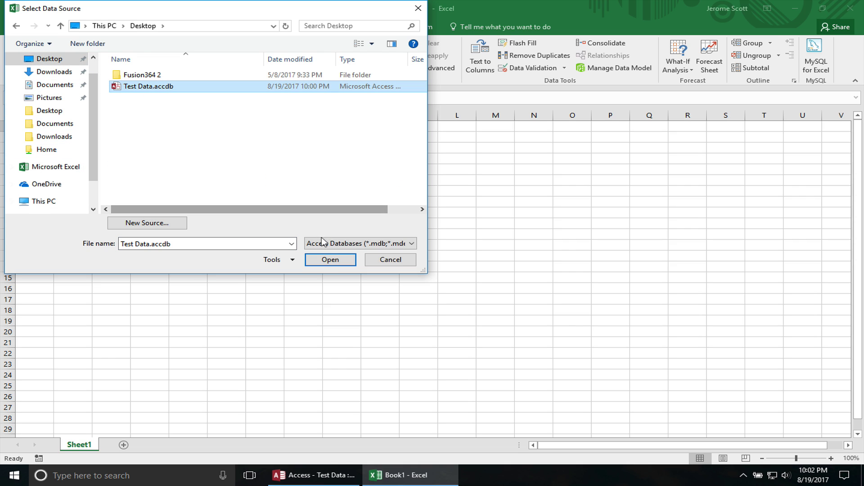
left_click(322, 263)
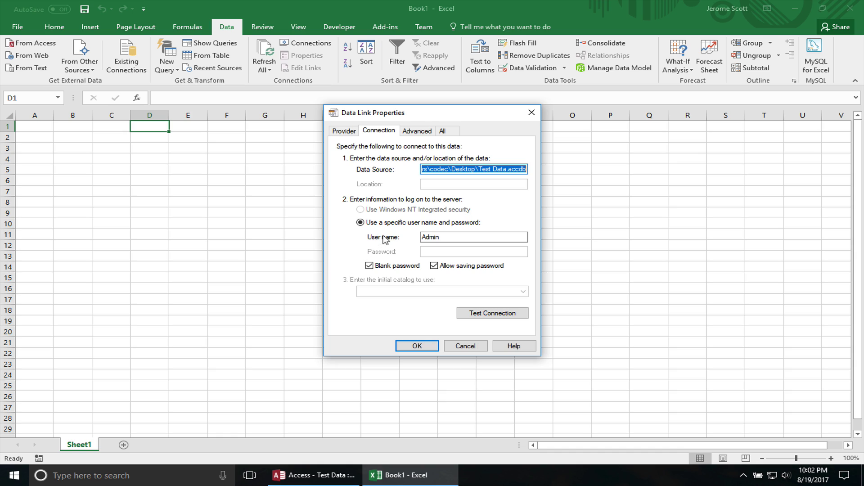
Step: Accept the connection settings, import Users as a table at $D$1, then switch to Access
left_click(420, 132)
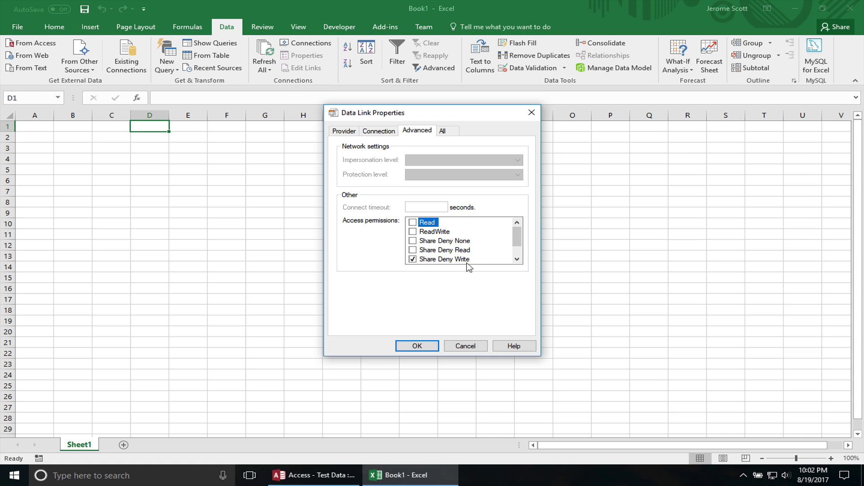
scroll(500, 253, "down", 1)
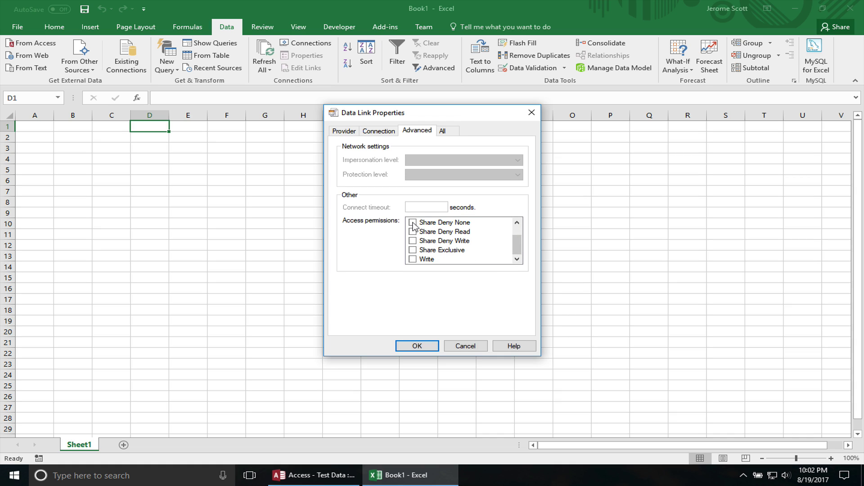
left_click(381, 132)
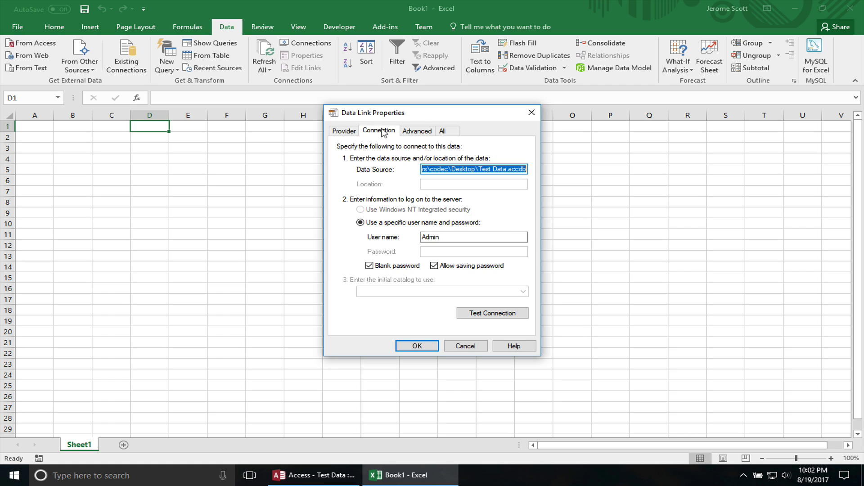
left_click(417, 347)
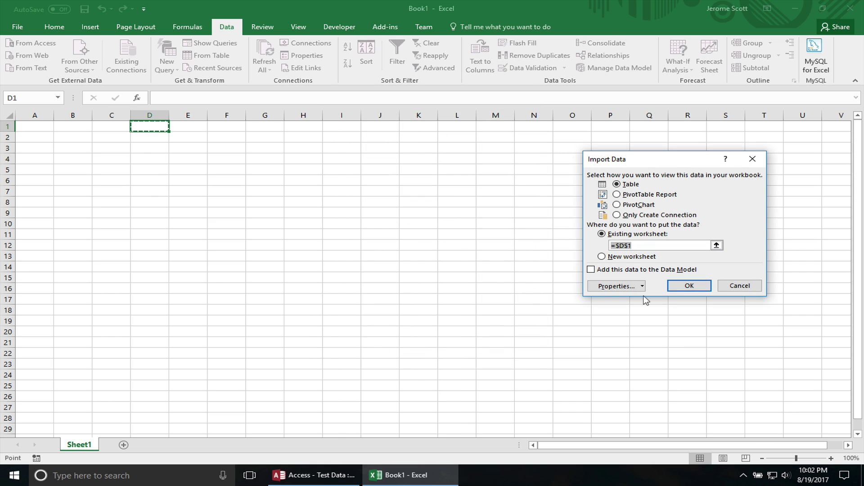
left_click(674, 286)
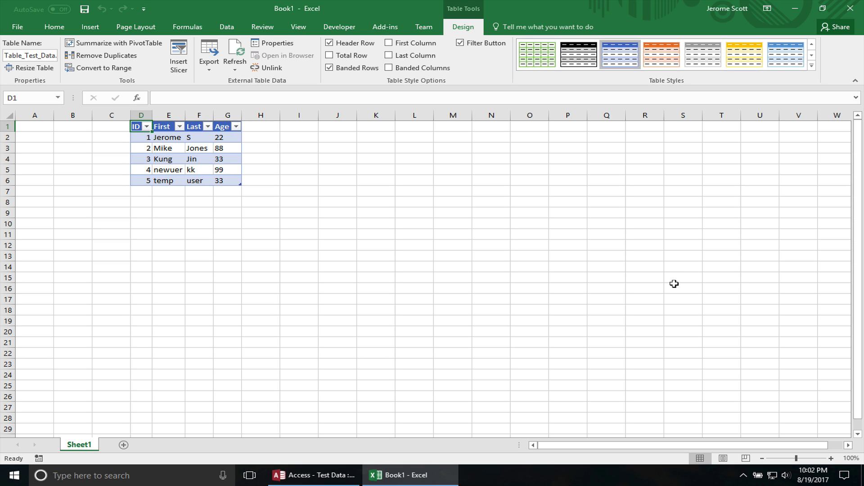
left_click(335, 476)
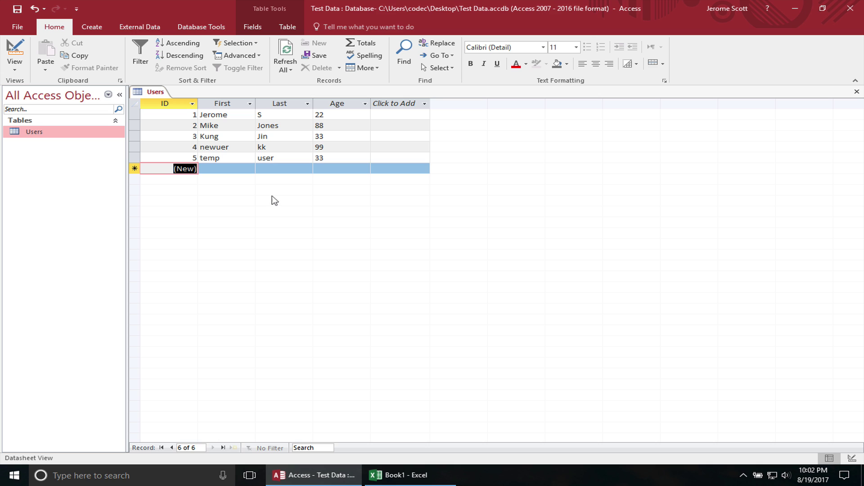
Step: Add a Users record with First 'blah', Last 'name', Age 33, then return to Excel
left_click(240, 166)
type("blah")
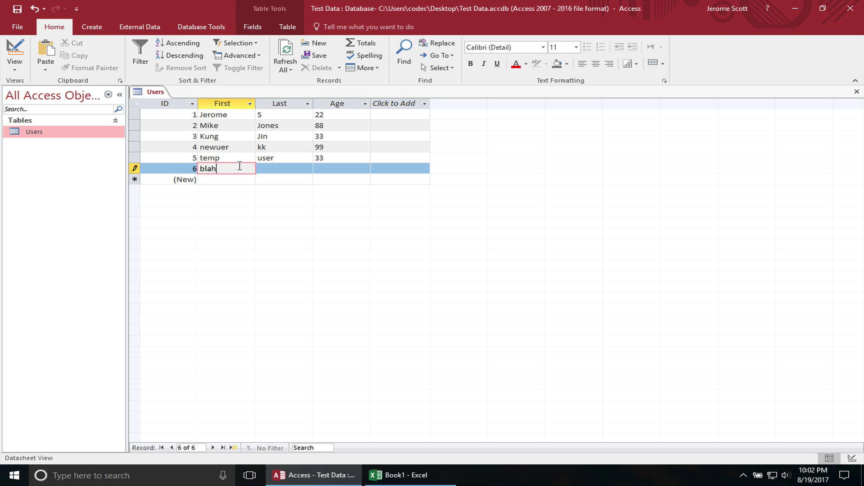
key("Tab")
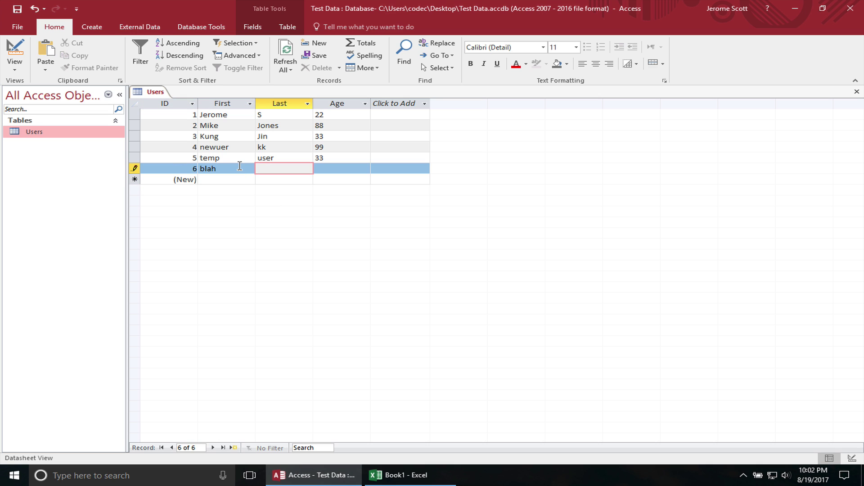
type("name")
key("Tab")
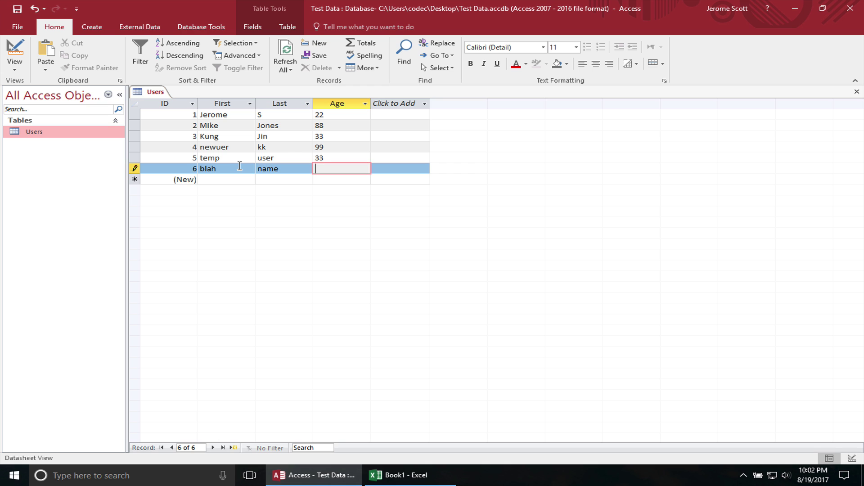
type("33")
key("Tab")
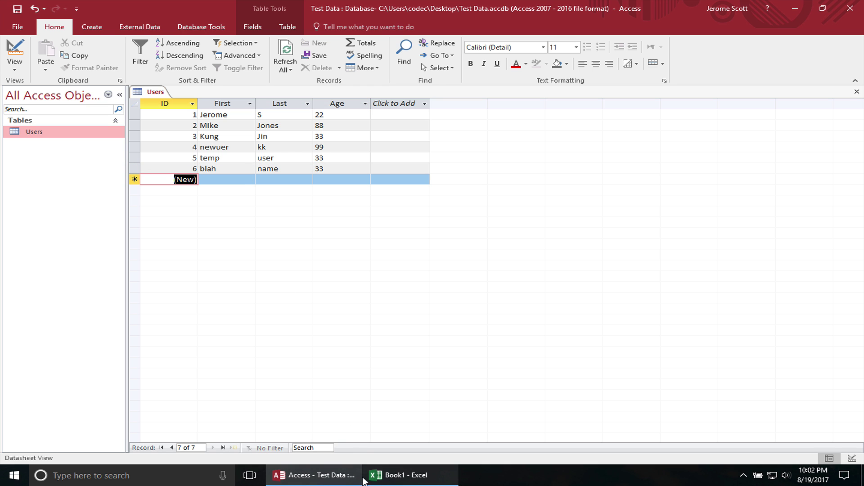
left_click(396, 475)
Step: Dismiss Go To and use Refresh All so the D1 table shows record 6 (blah, name, 33)
key("F5")
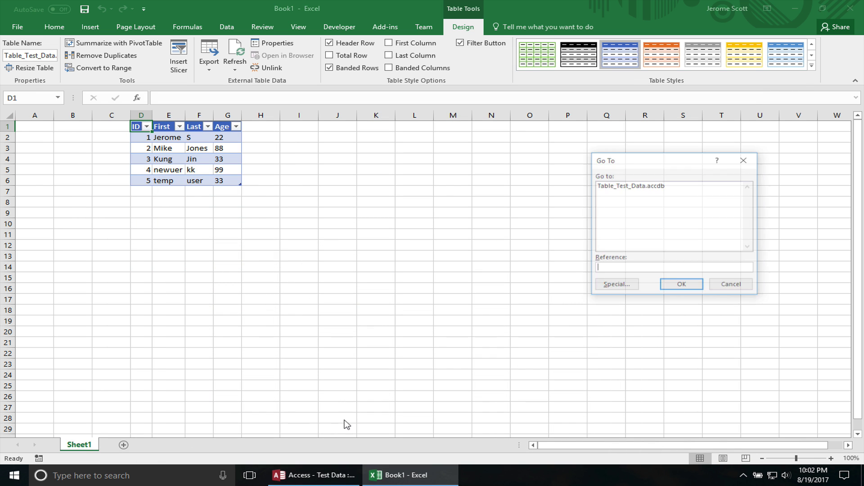
left_click(734, 288)
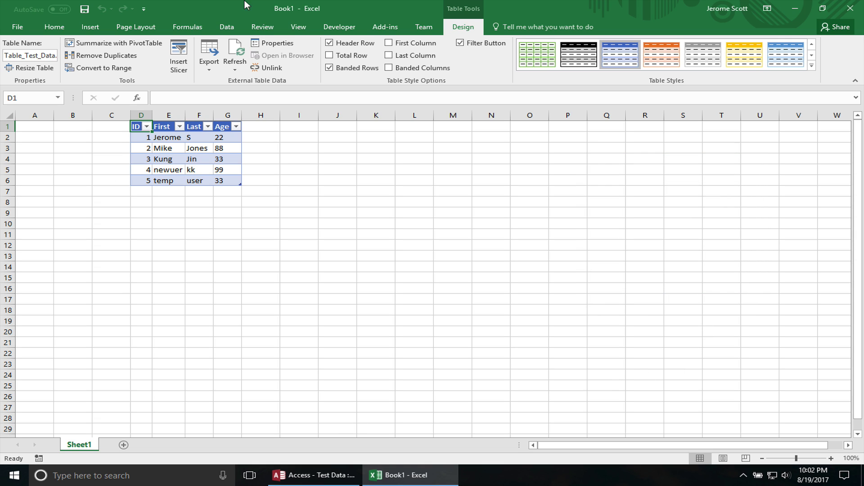
left_click(227, 26)
left_click(265, 57)
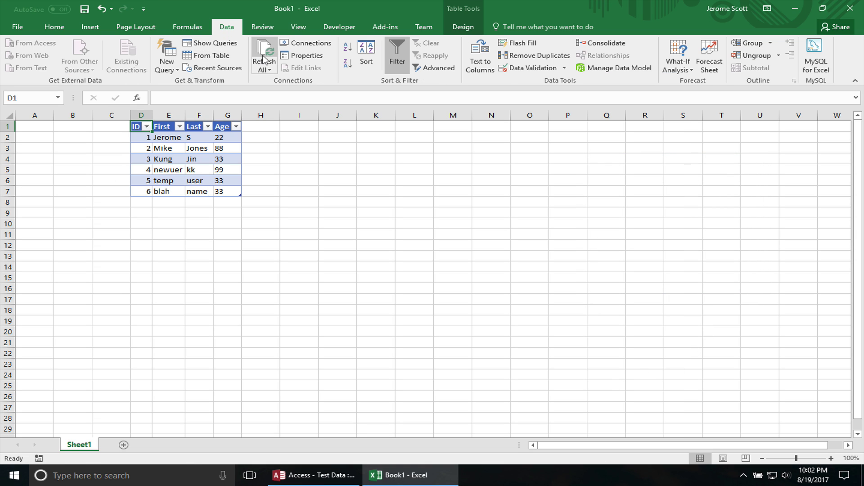
left_click(302, 235)
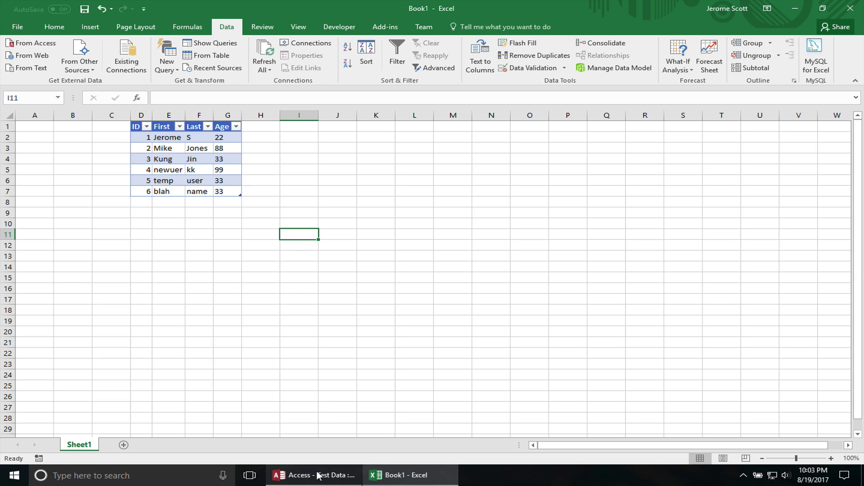
mouse_move(318, 475)
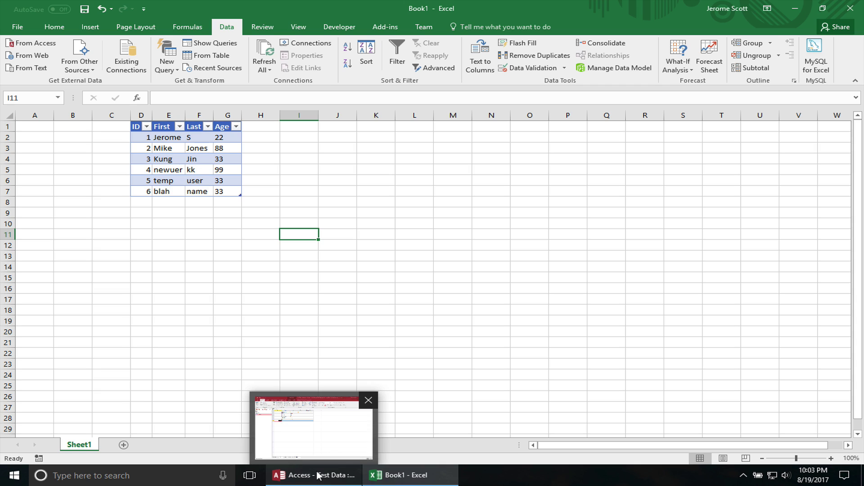
left_click(352, 277)
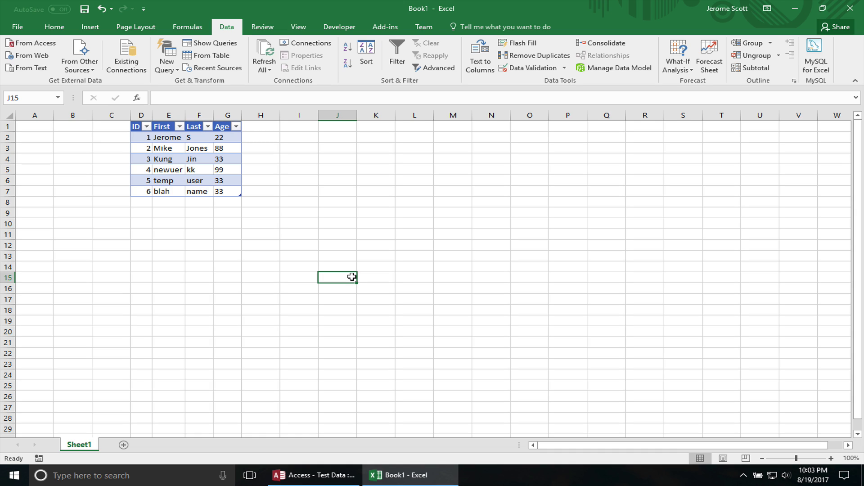
Step: In Access, create a new blank table and save it as 'names' in Design View
left_click(311, 477)
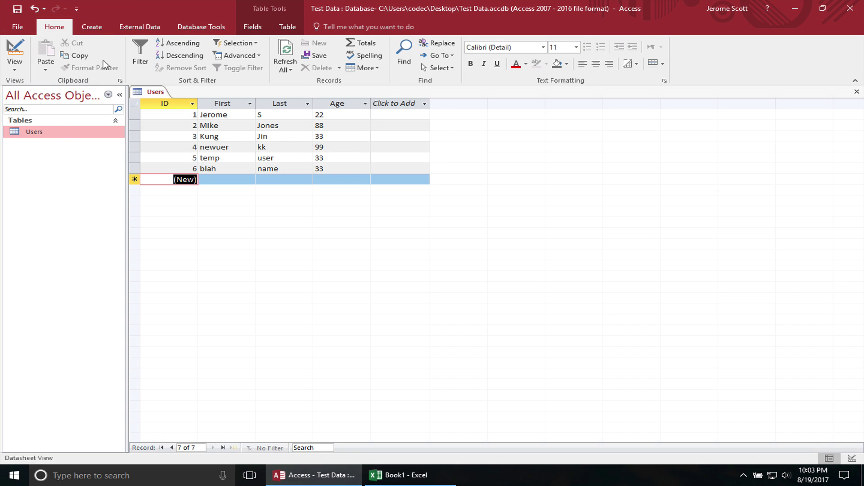
left_click(95, 28)
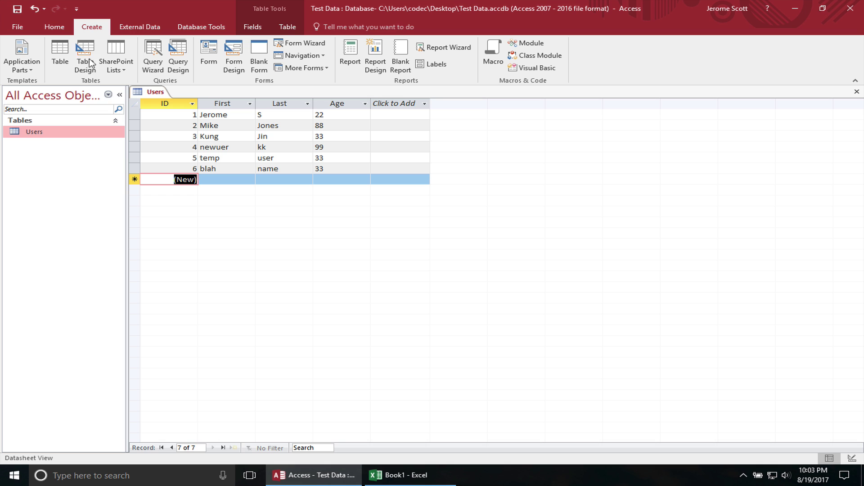
left_click(63, 58)
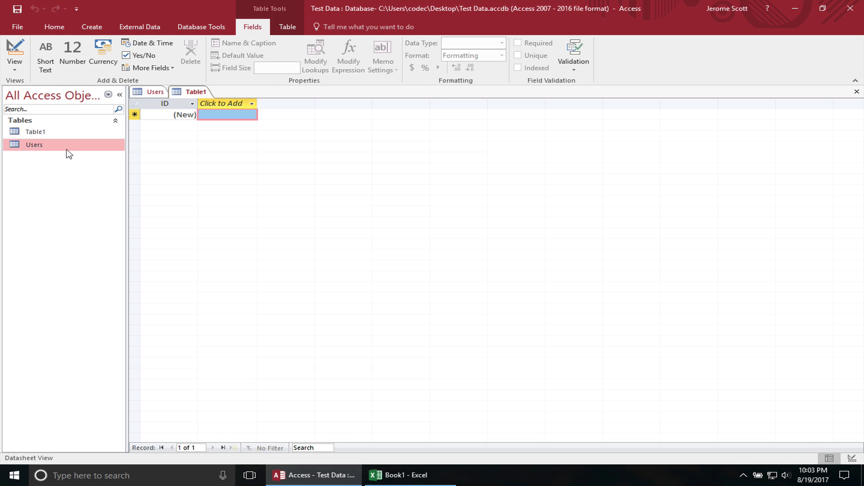
right_click(48, 141)
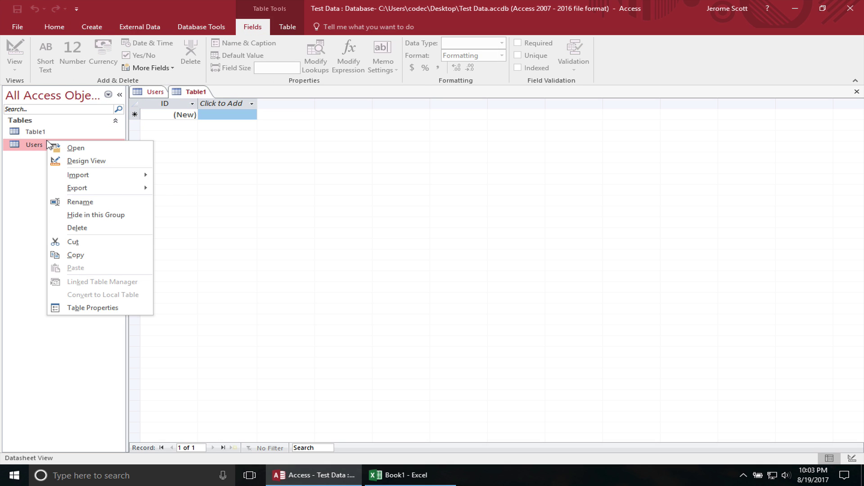
left_click(44, 133)
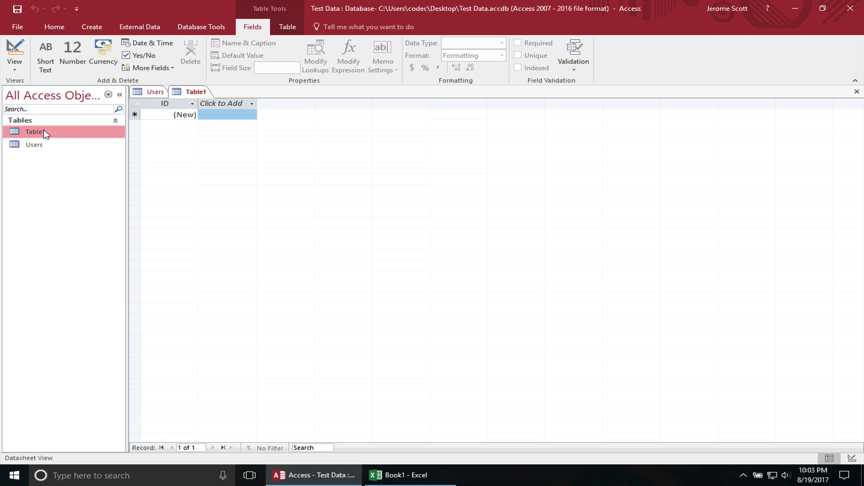
right_click(200, 92)
left_click(236, 138)
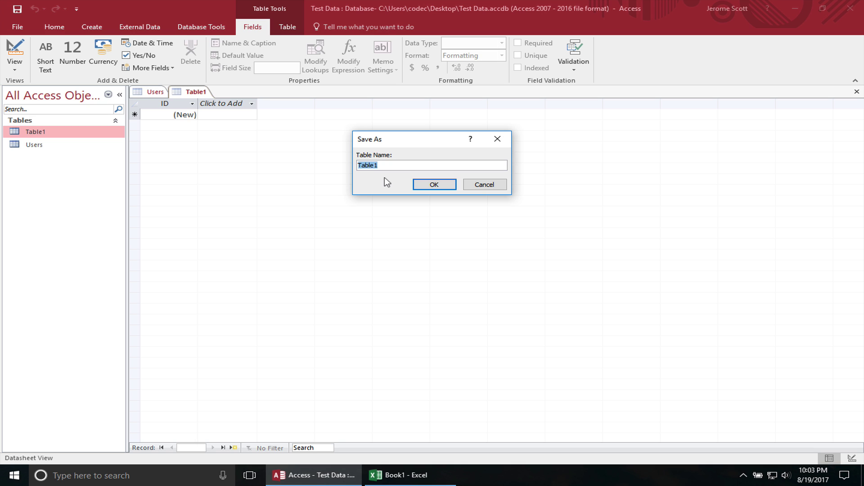
type("names")
key("Return")
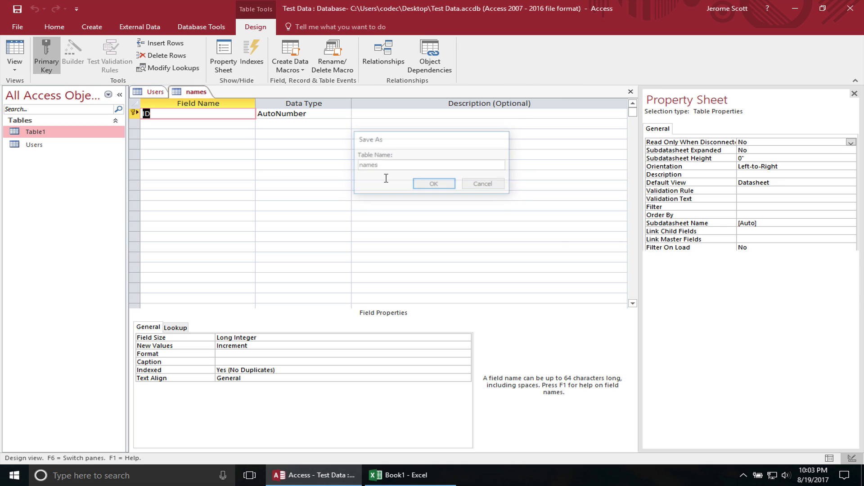
Step: Add the fields 'first' and 'age' below ID in the names table design
left_click(193, 123)
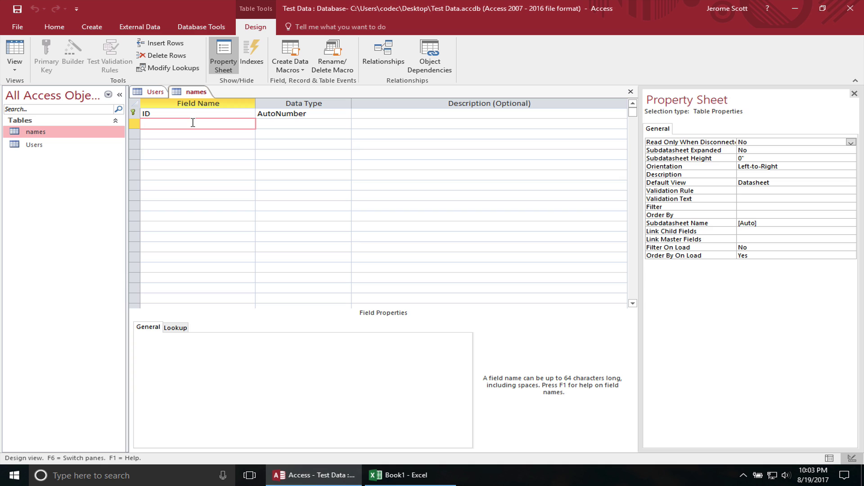
type("first")
key("Tab")
left_click(172, 136)
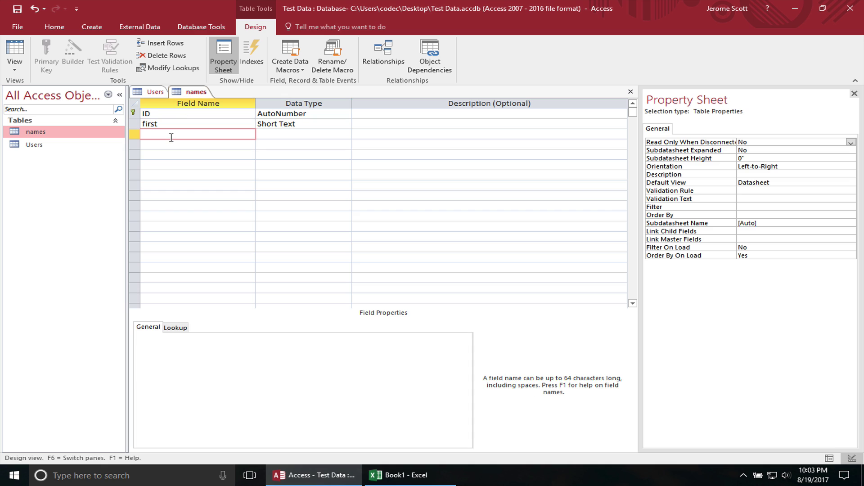
type("age")
key("Tab")
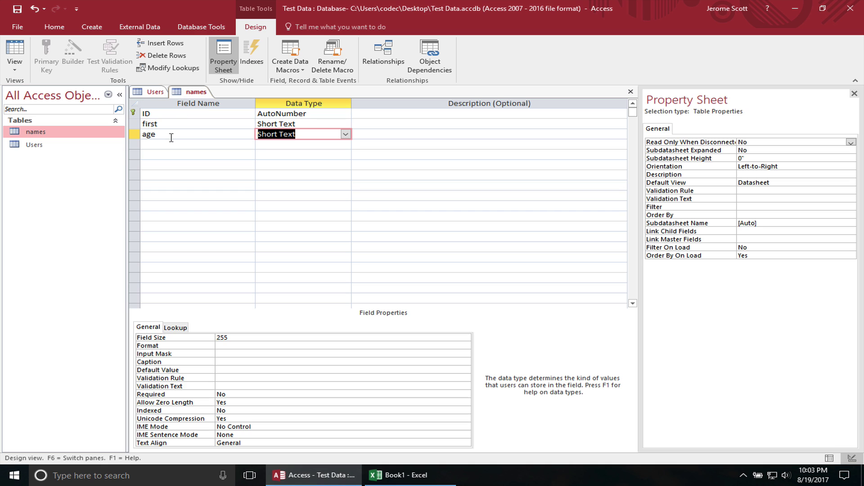
Step: Save the names table design and switch it to Datasheet View
right_click(194, 94)
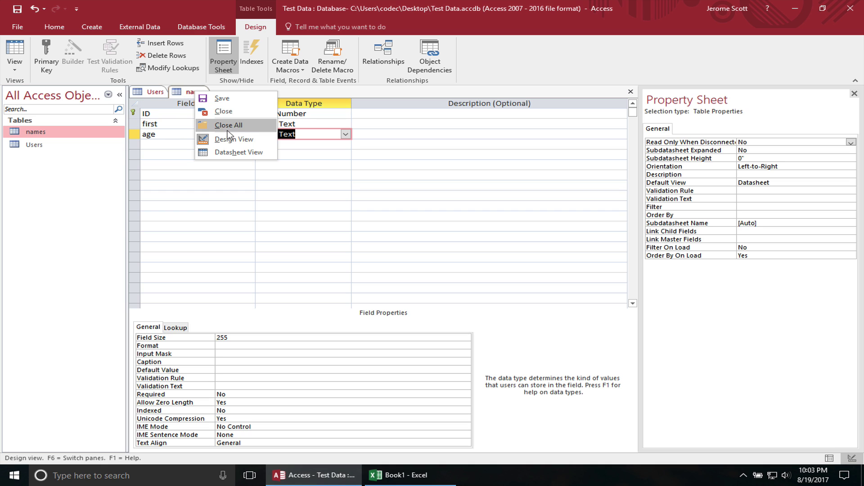
left_click(228, 136)
right_click(196, 97)
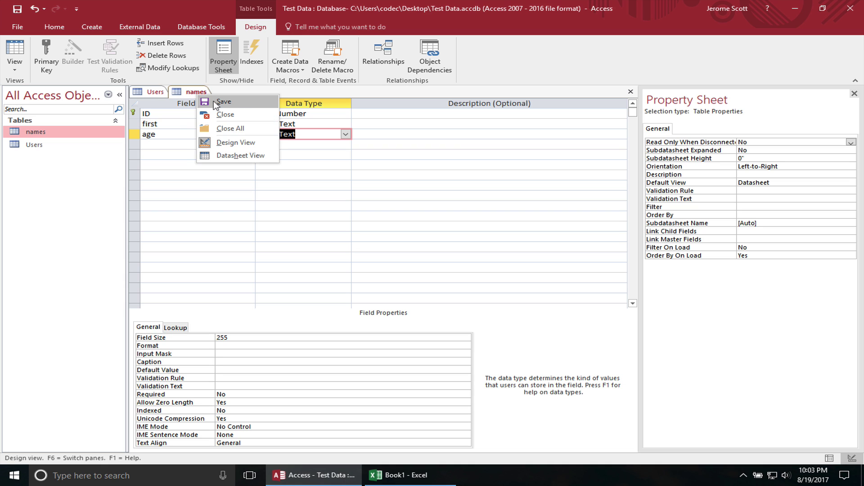
left_click(218, 109)
right_click(195, 96)
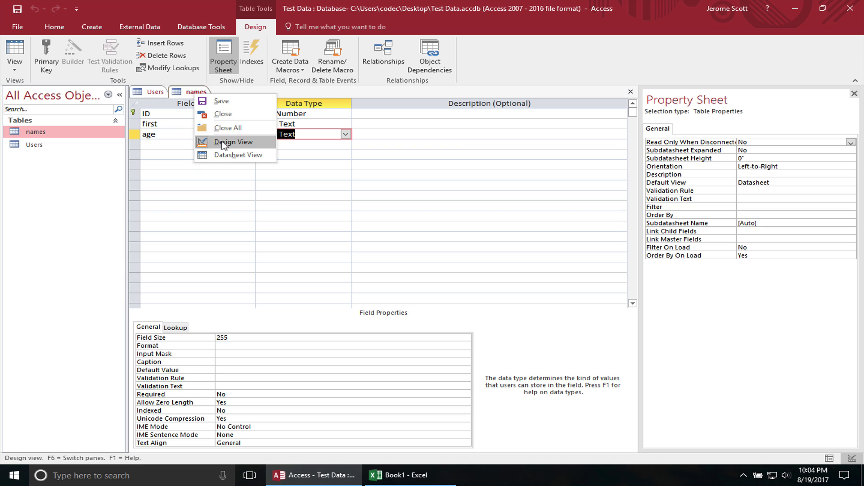
left_click(225, 160)
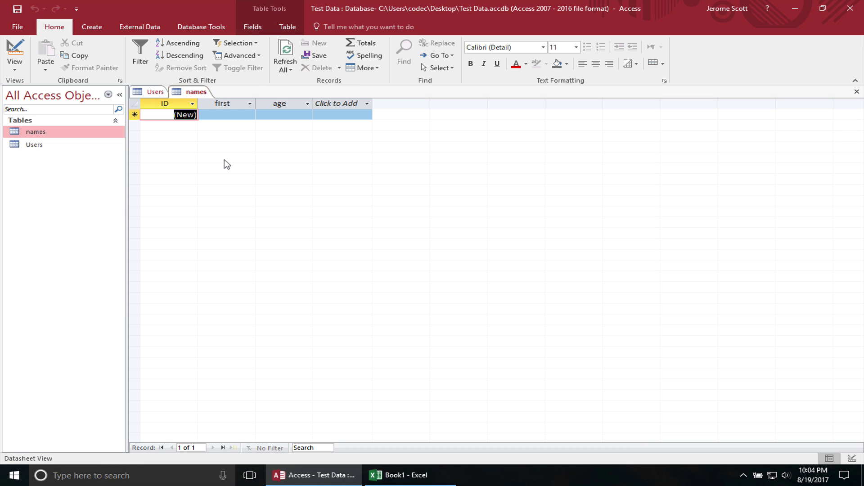
Step: Enter a first name with age 44 as record 1 in names and save the table
left_click(225, 114)
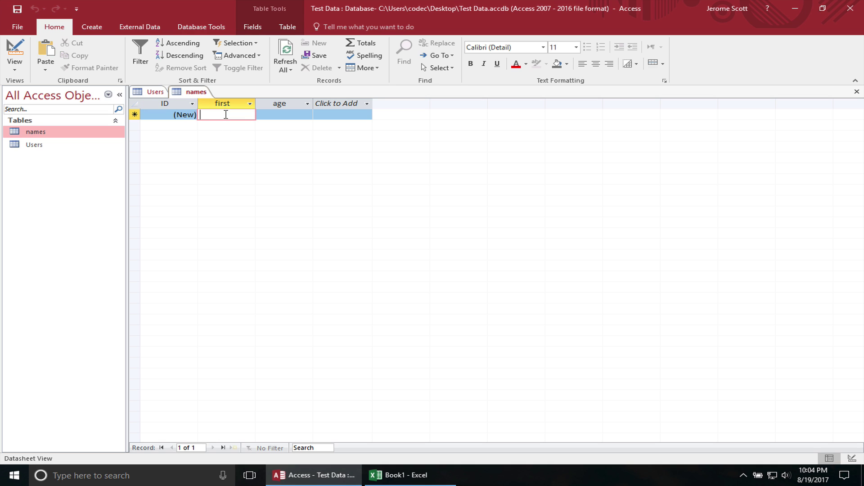
type("sam")
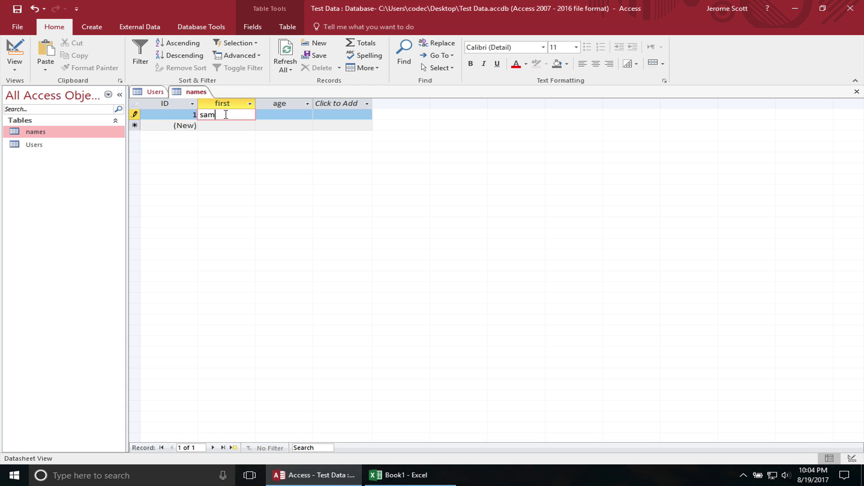
key("Tab")
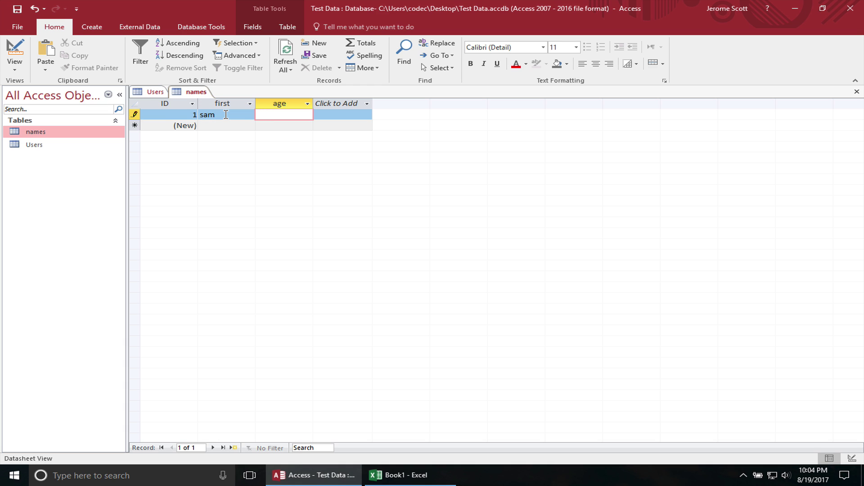
key("Tab")
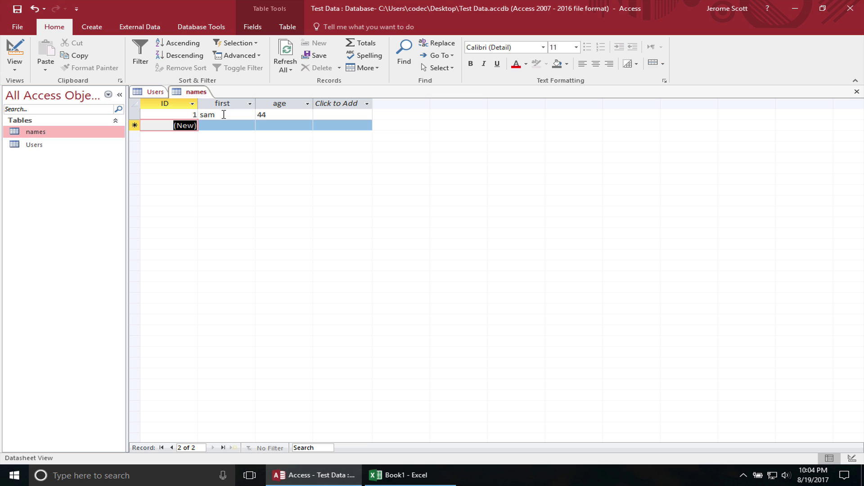
right_click(198, 95)
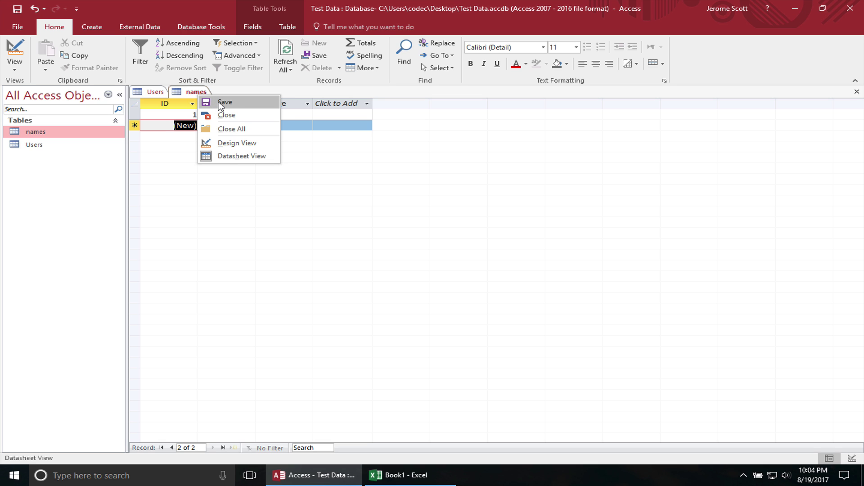
left_click(220, 103)
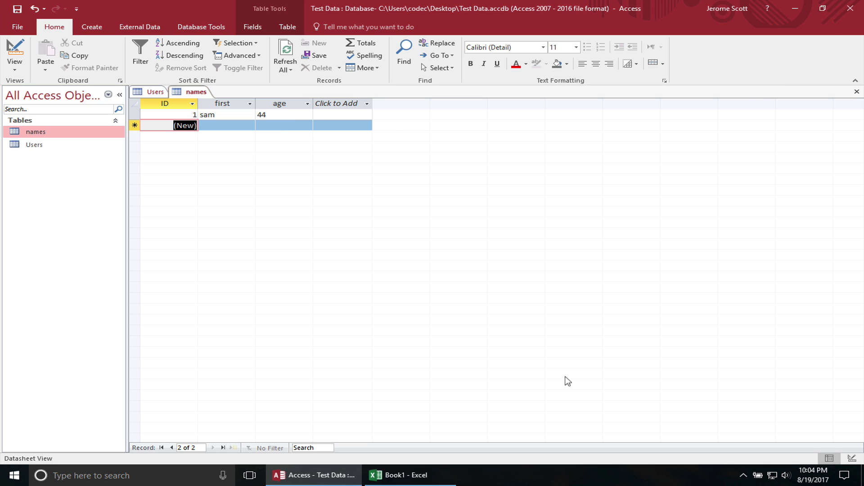
Step: Back in Excel, select J8 and open Desktop's Test Data.accdb as an Access source
left_click(431, 471)
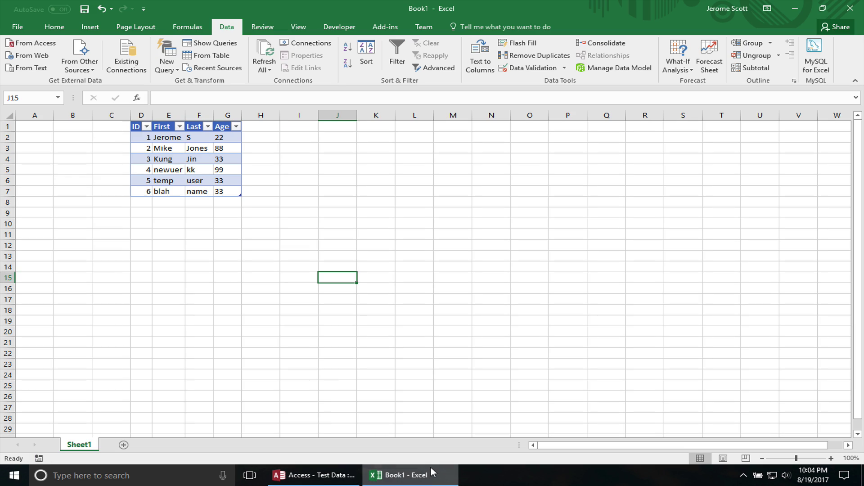
left_click(331, 136)
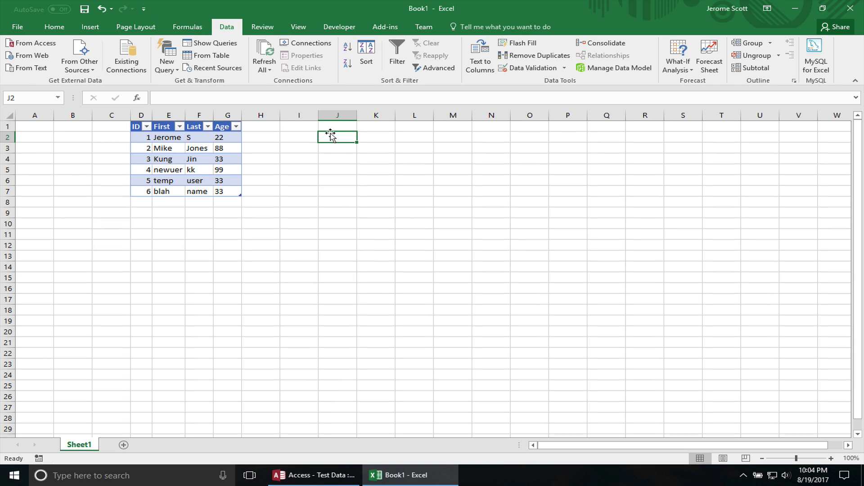
left_click(342, 201)
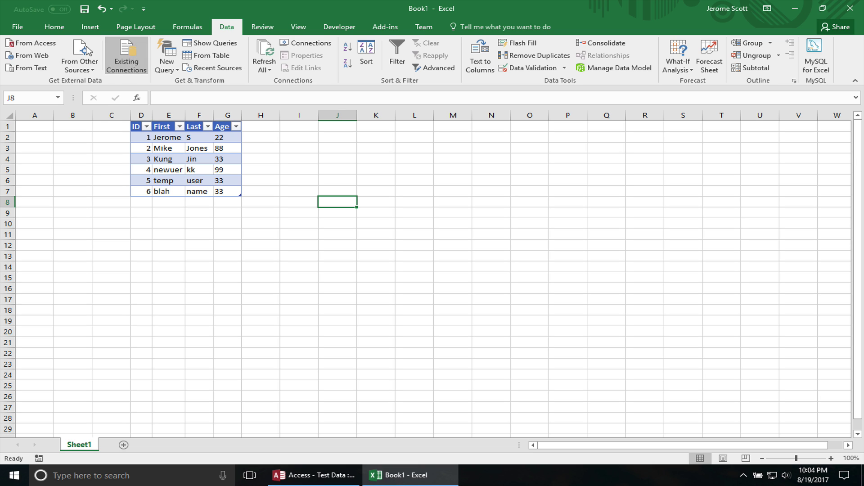
left_click(34, 43)
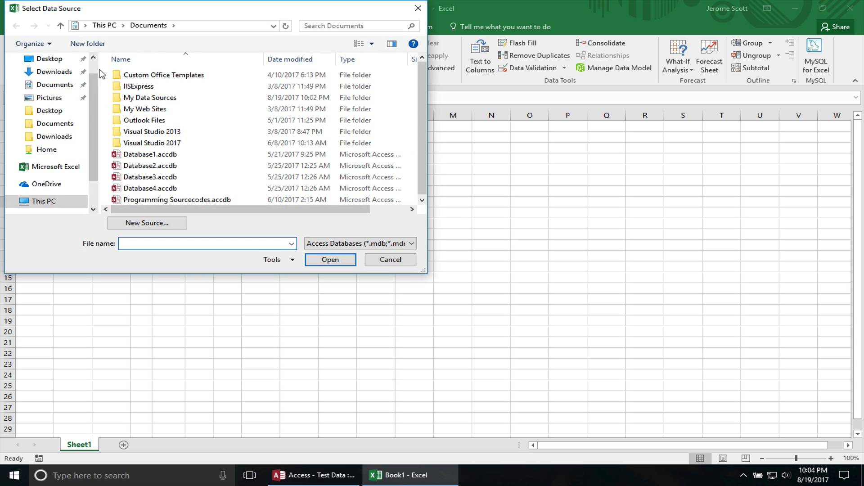
left_click(50, 59)
left_click(146, 86)
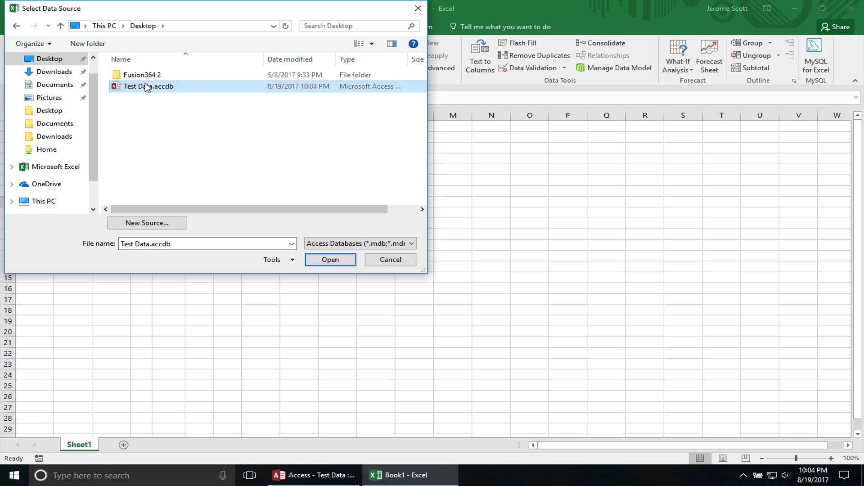
left_click(327, 260)
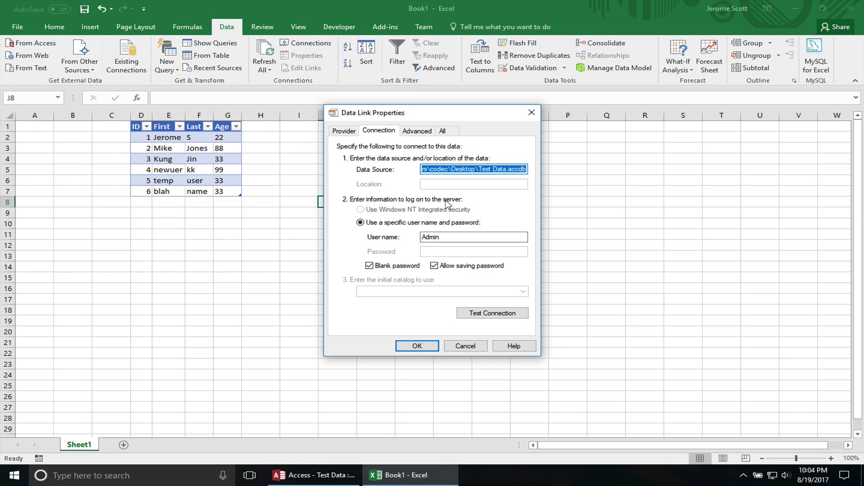
Step: Accept the connection settings and import the names table as a table at $J$8
left_click(415, 131)
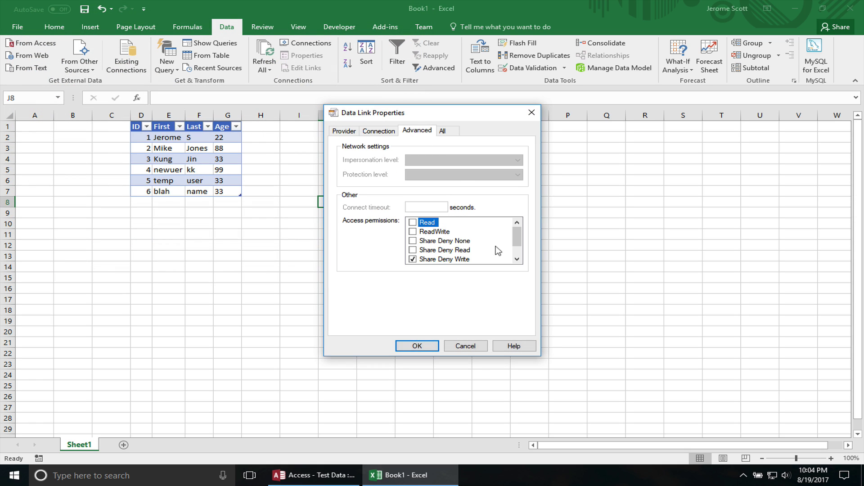
scroll(517, 243, "down", 1)
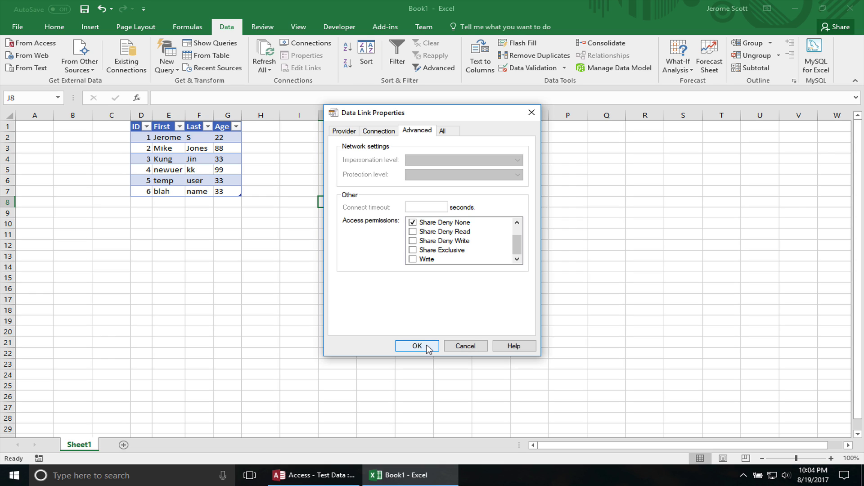
left_click(417, 346)
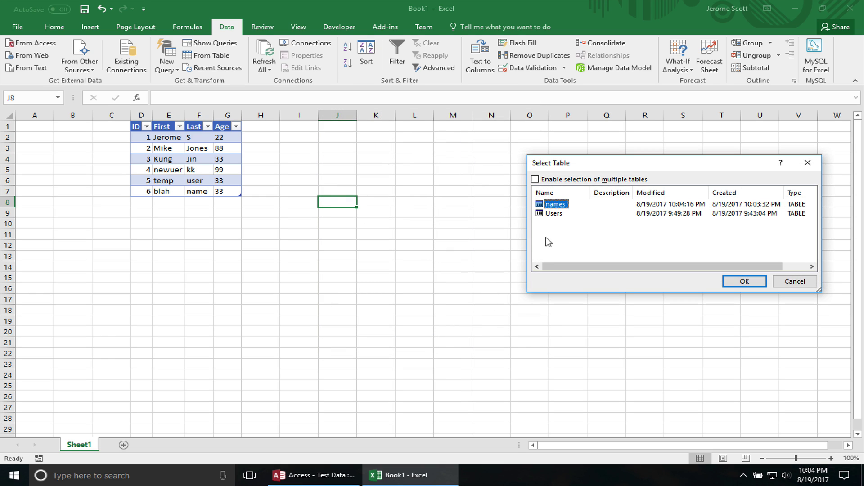
left_click(556, 215)
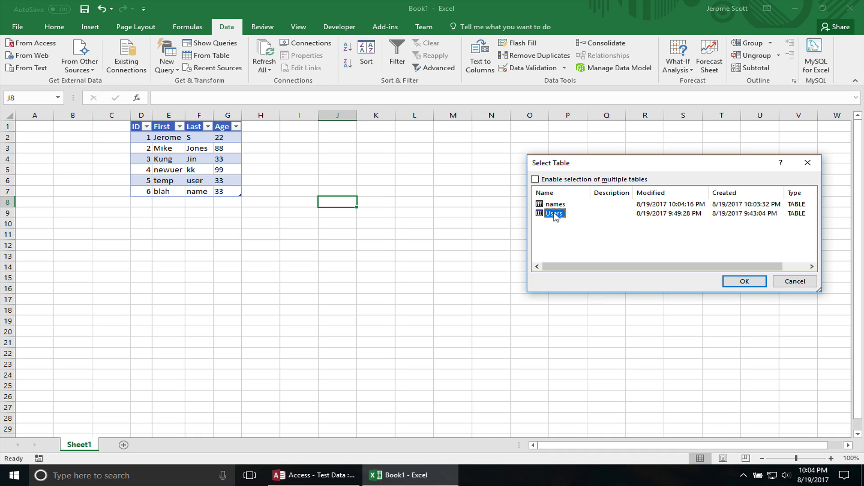
left_click(557, 206)
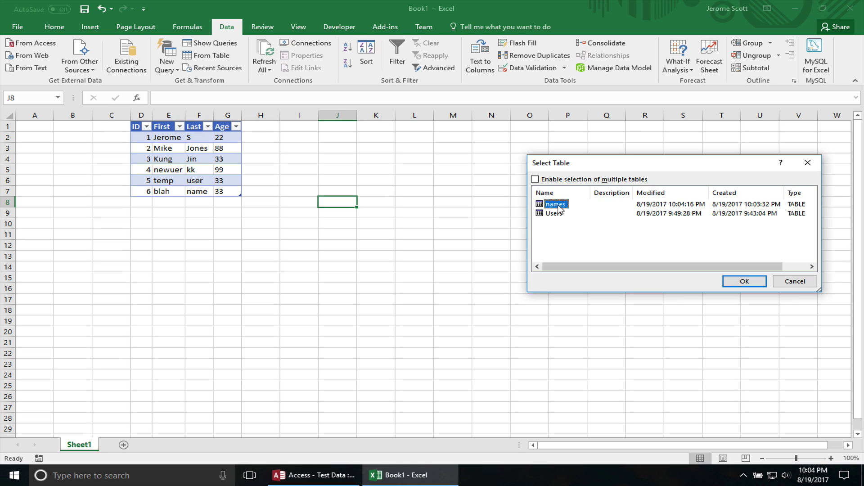
left_click(735, 282)
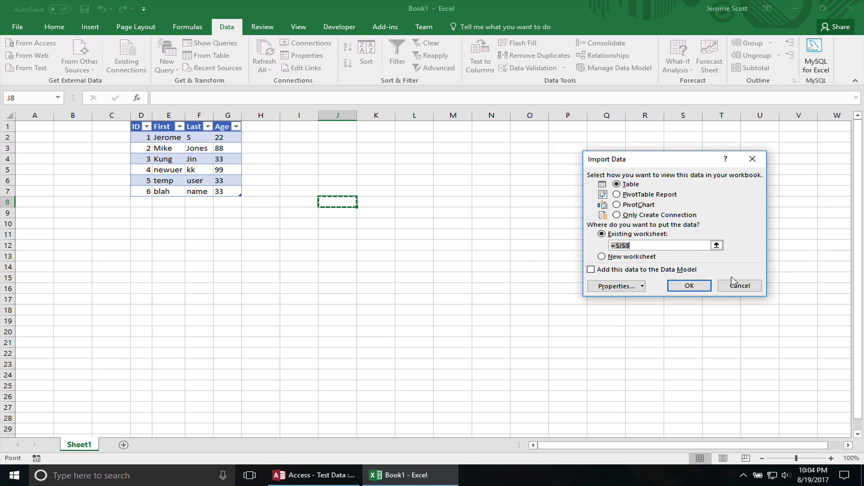
left_click(694, 287)
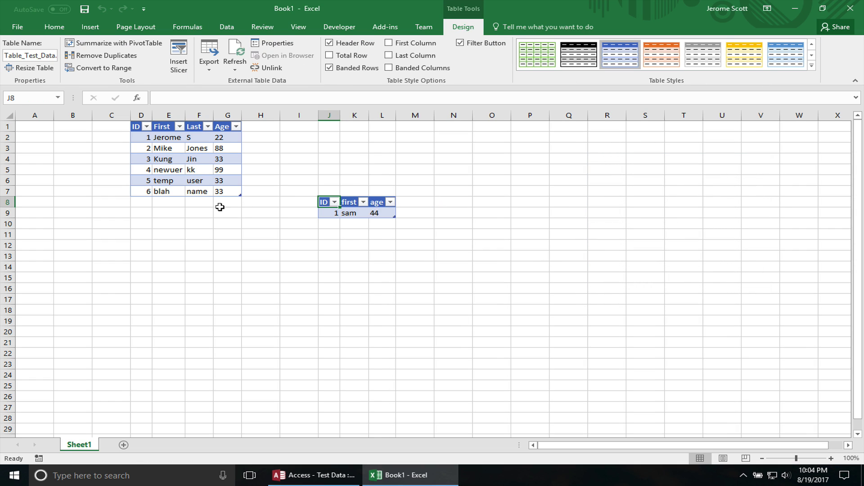
Step: Overwrite the first name in K9 of the imported names table with a different name
left_click(353, 214)
double_click(353, 214)
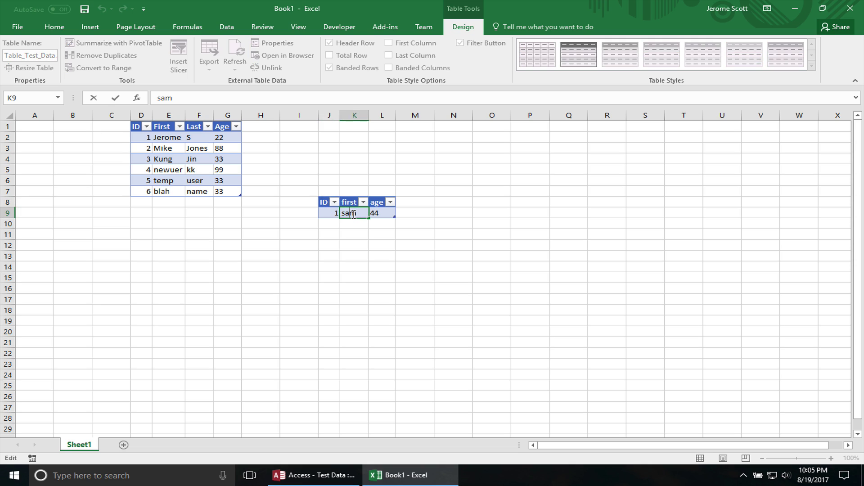
left_click_drag(364, 215, 336, 215)
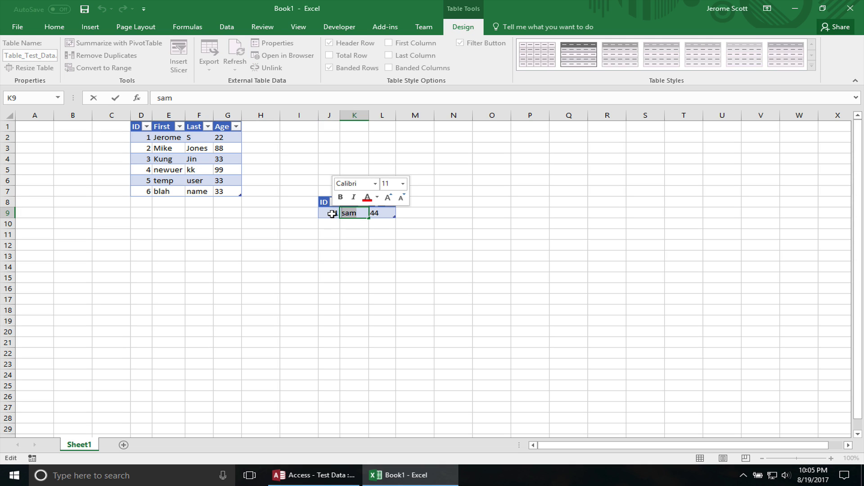
type("Jerome")
left_click(69, 169)
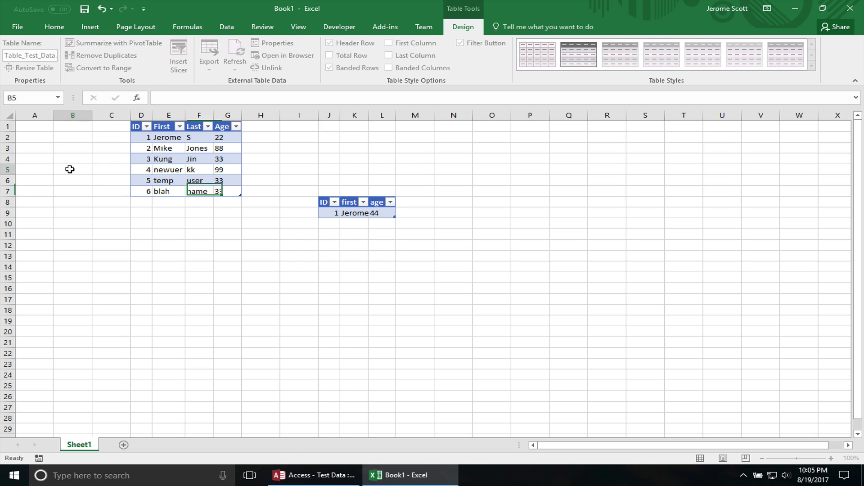
Step: Delete rows 3–5 from the Users table and clear the selection
left_click_drag(4, 147, 8, 170)
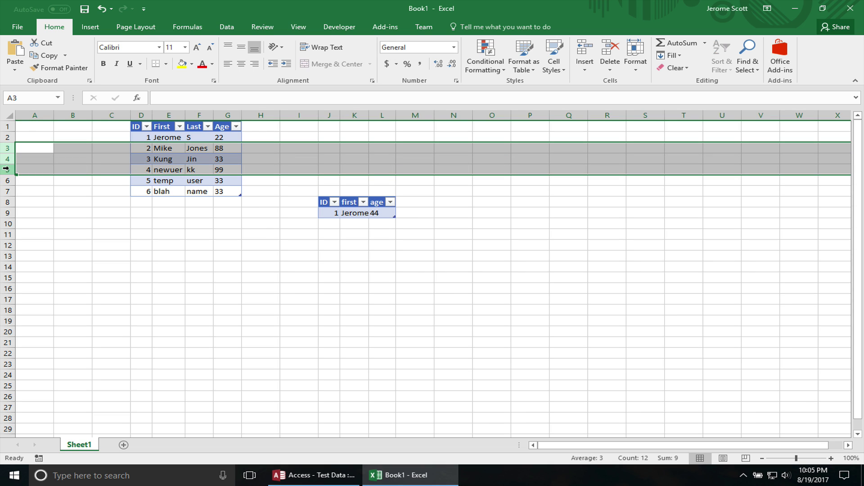
right_click(7, 169)
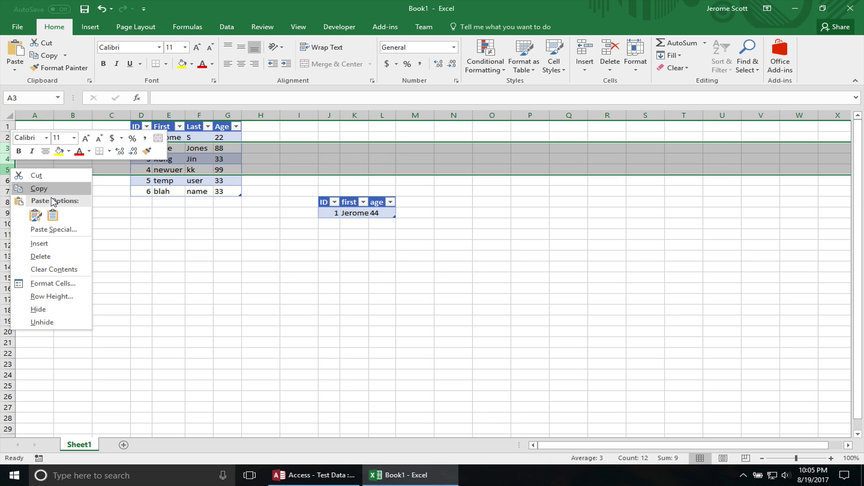
left_click(59, 257)
left_click(285, 214)
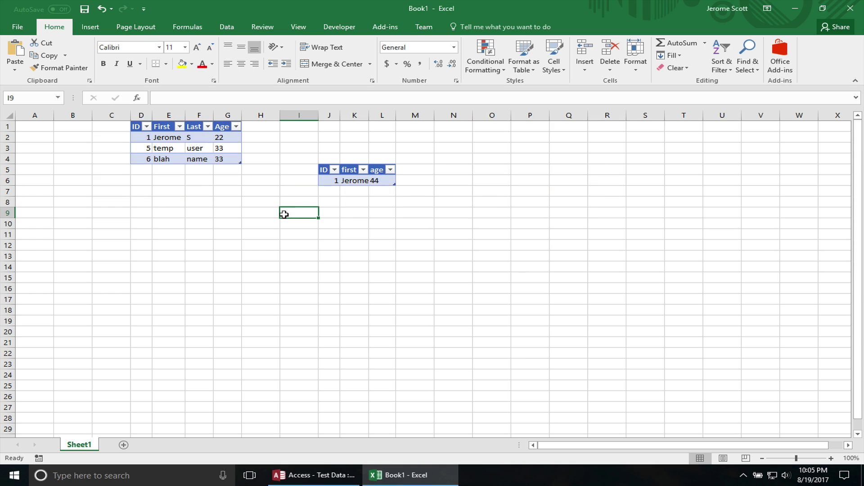
left_click(227, 26)
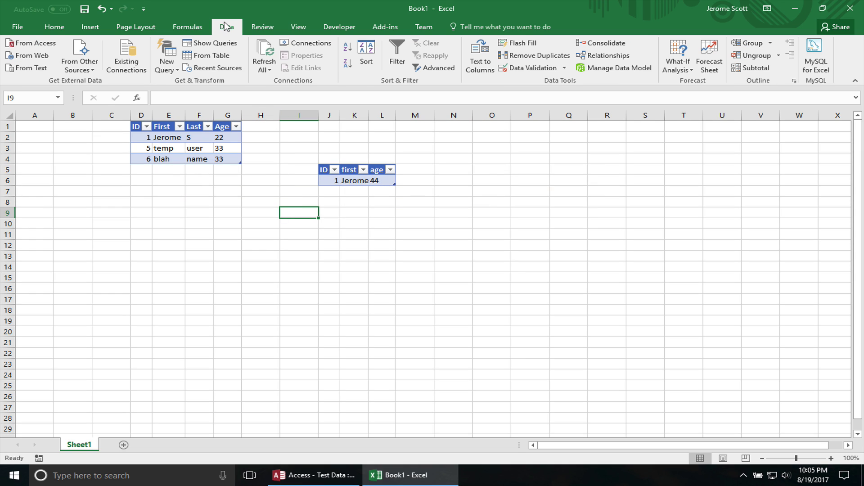
Step: Rename the Test Data1 connection to 'names', copied from its source table command text
left_click(300, 47)
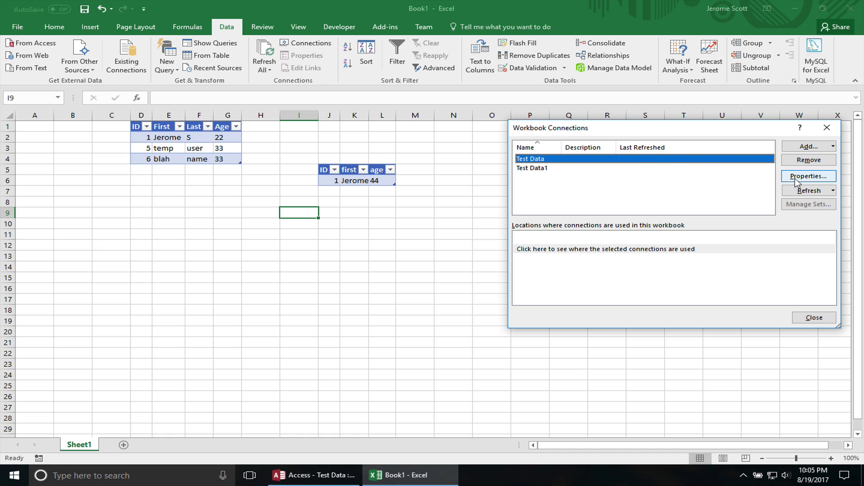
left_click(612, 169)
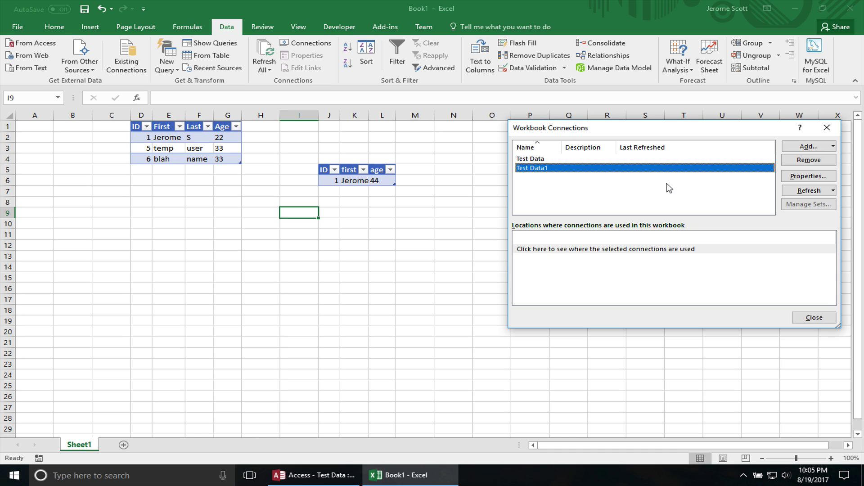
left_click(815, 177)
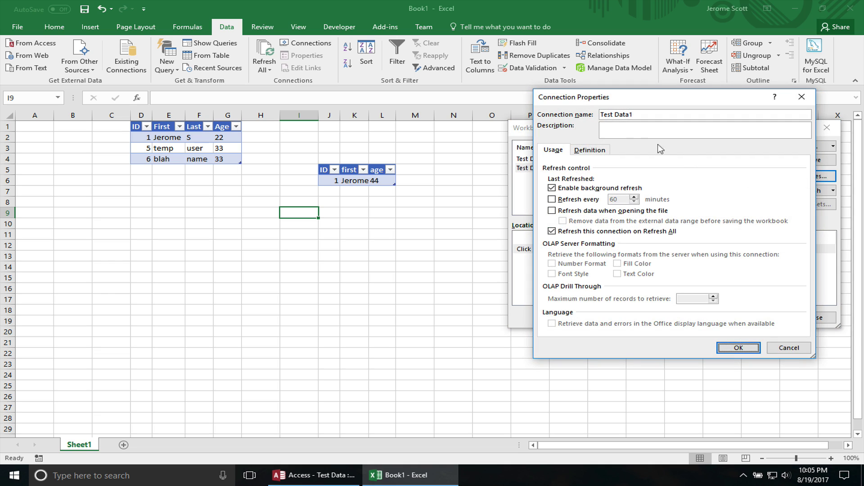
left_click(590, 150)
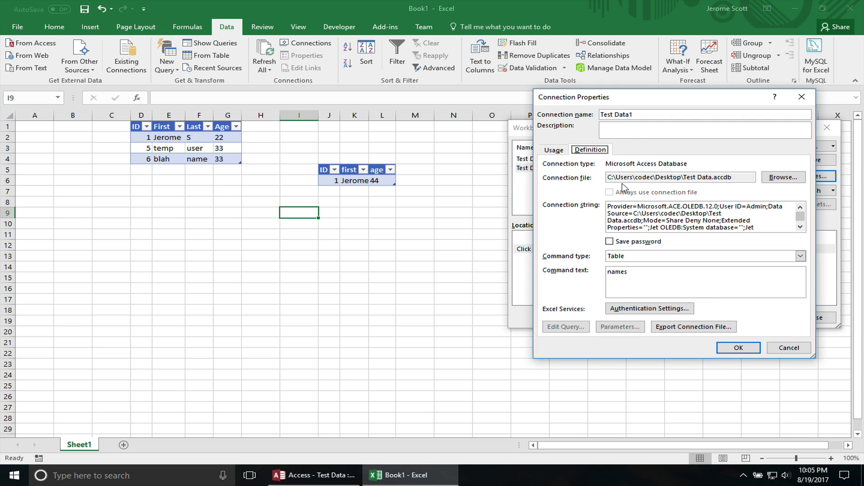
double_click(650, 279)
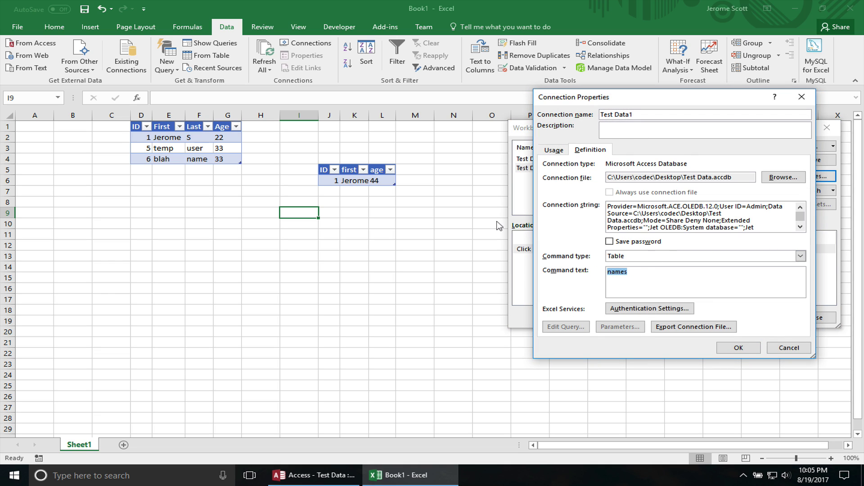
key("ctrl+c")
key("alt+n")
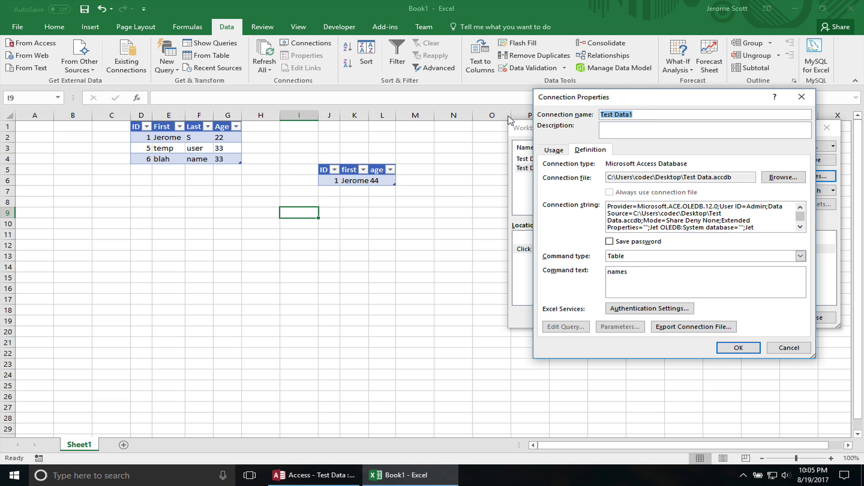
key("ctrl+v")
left_click(736, 349)
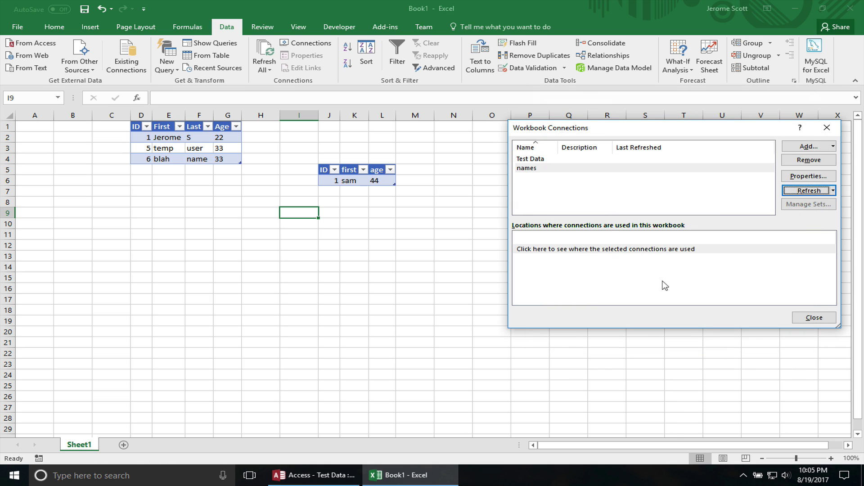
Step: Rename the Test Data connection to 'Users' and close the Workbook Connections list
left_click(527, 160)
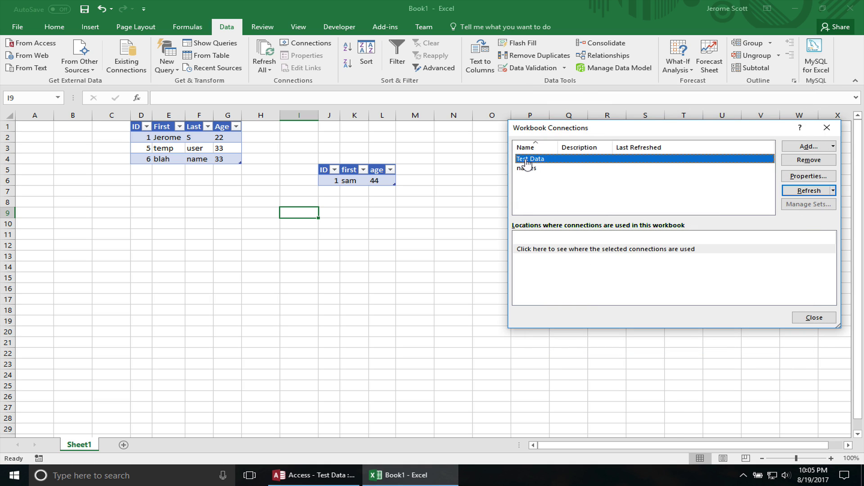
left_click(809, 178)
left_click(591, 150)
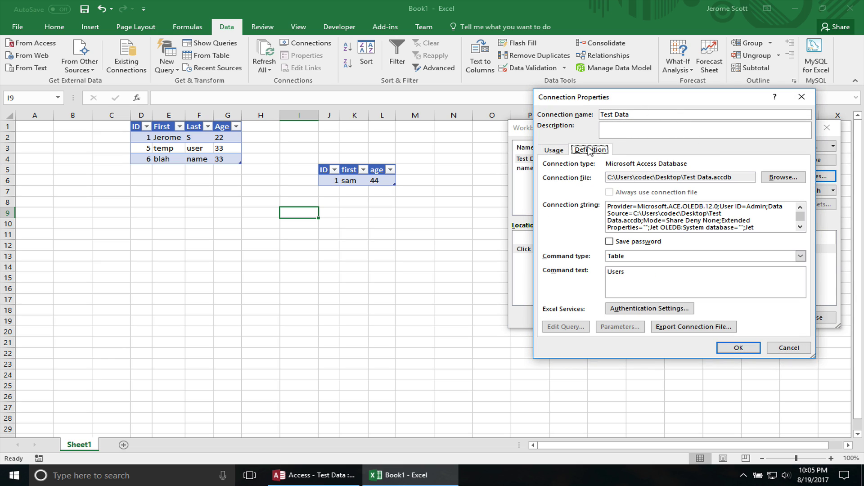
double_click(645, 281)
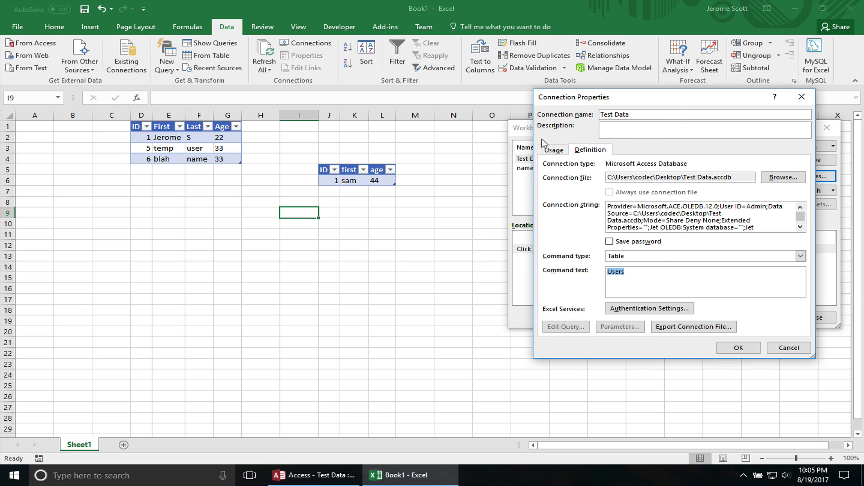
left_click_drag(630, 116, 529, 121)
key("ctrl+v")
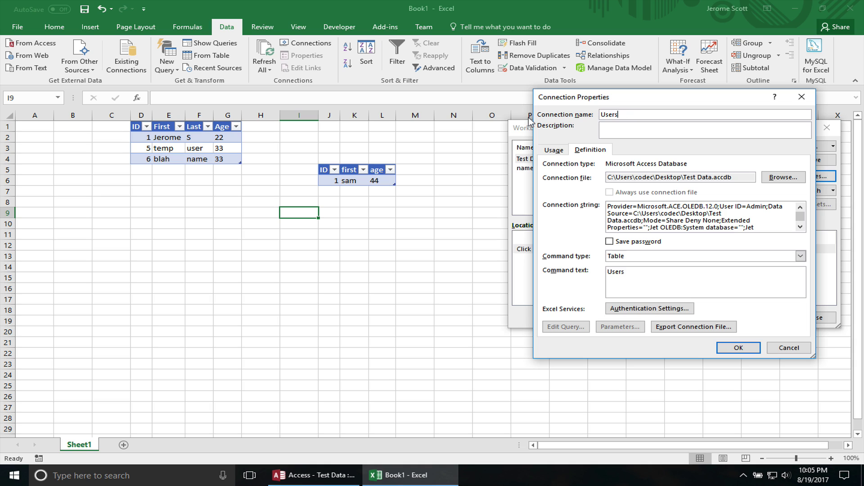
left_click(738, 348)
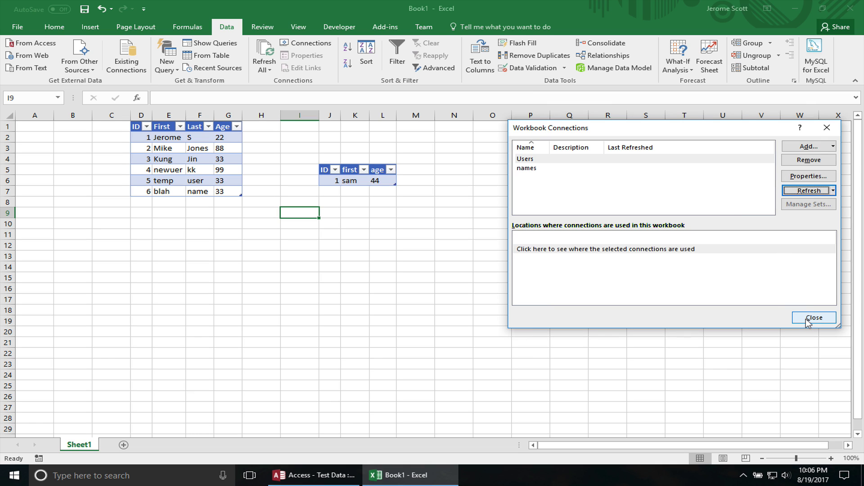
left_click(806, 177)
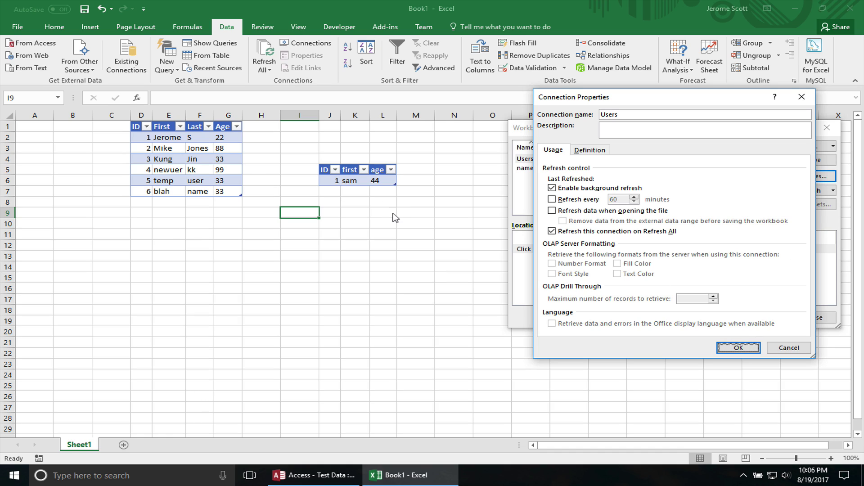
left_click(739, 348)
left_click(805, 317)
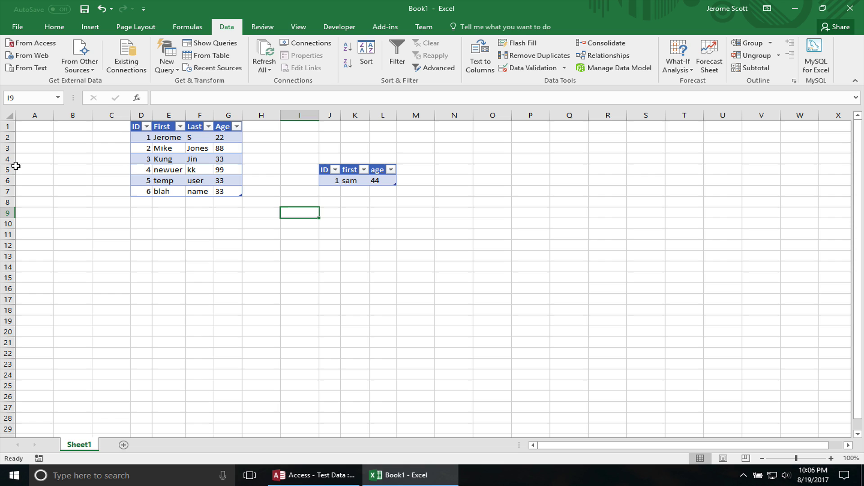
Step: Delete rows 3–4 from the Users table
mouse_move(5, 149)
left_mouse_down()
mouse_move(16, 163)
mouse_move(9, 155)
left_mouse_up()
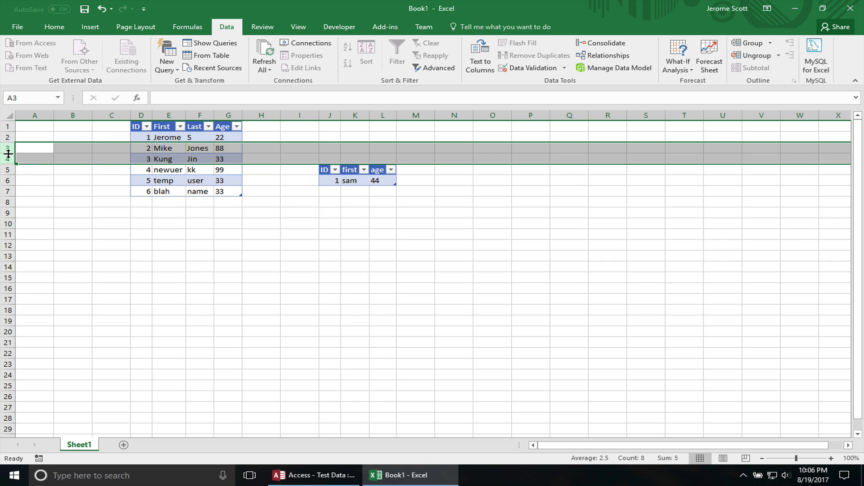
right_click(8, 154)
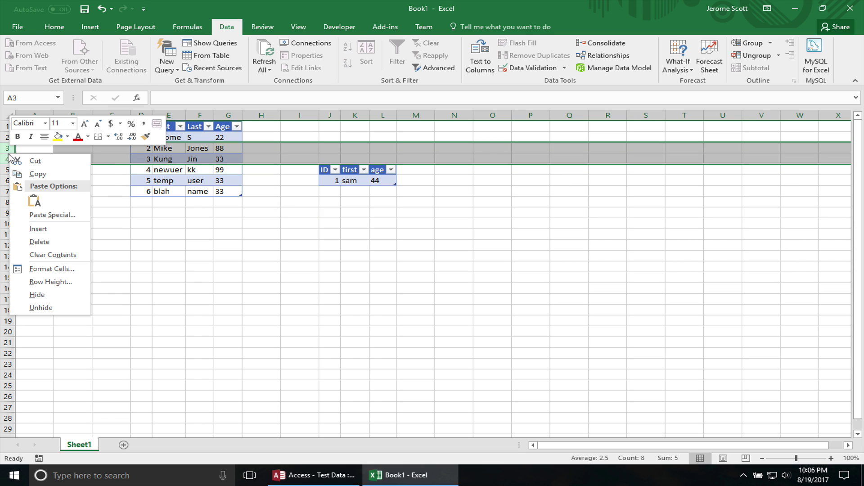
left_click(39, 242)
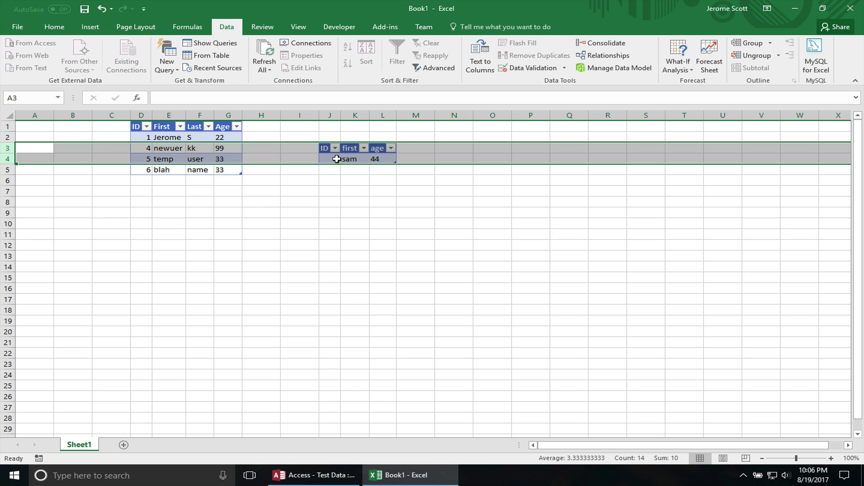
Step: Overwrite cell K4 in the names table with 'mouse'
left_click(364, 157)
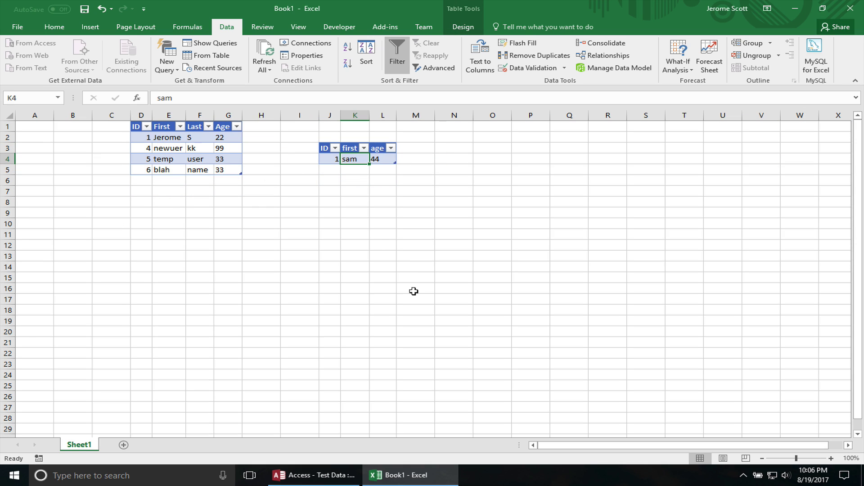
type("mouse")
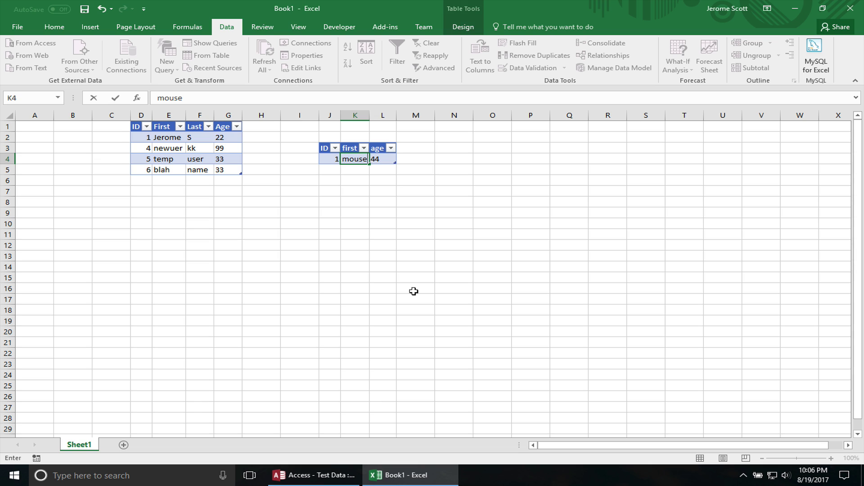
left_click(289, 248)
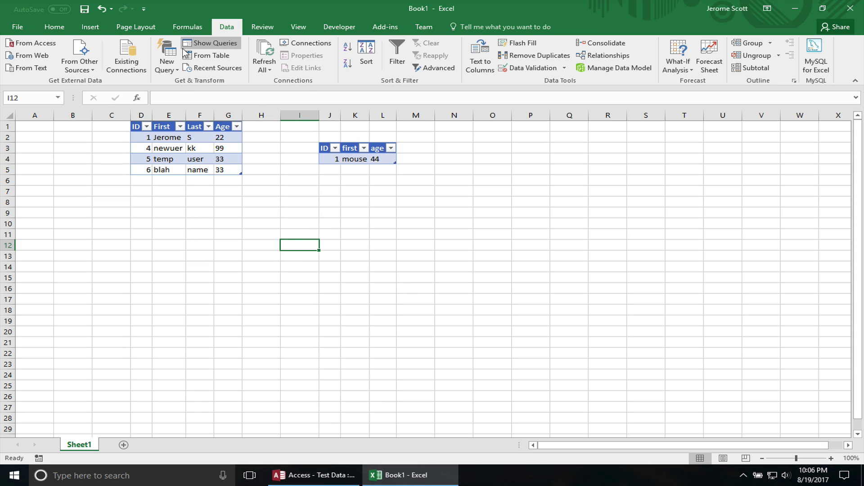
Step: Save the workbook to the Desktop with the file name 'new data'
left_click(18, 25)
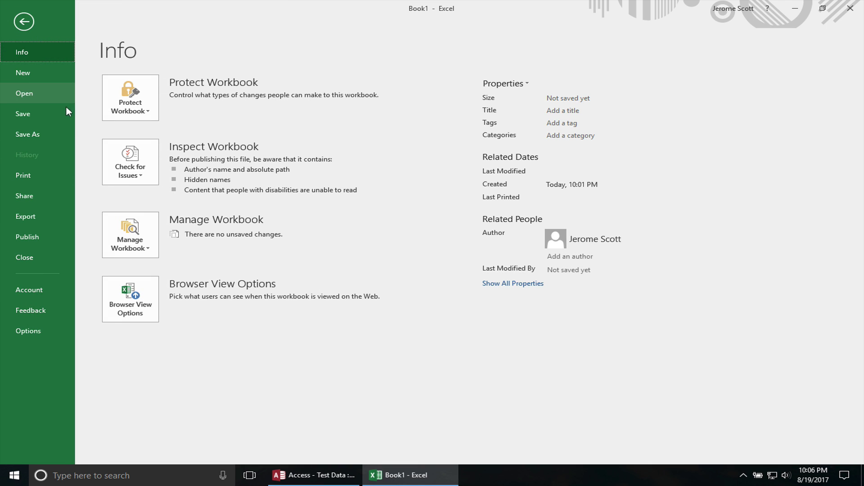
left_click(38, 143)
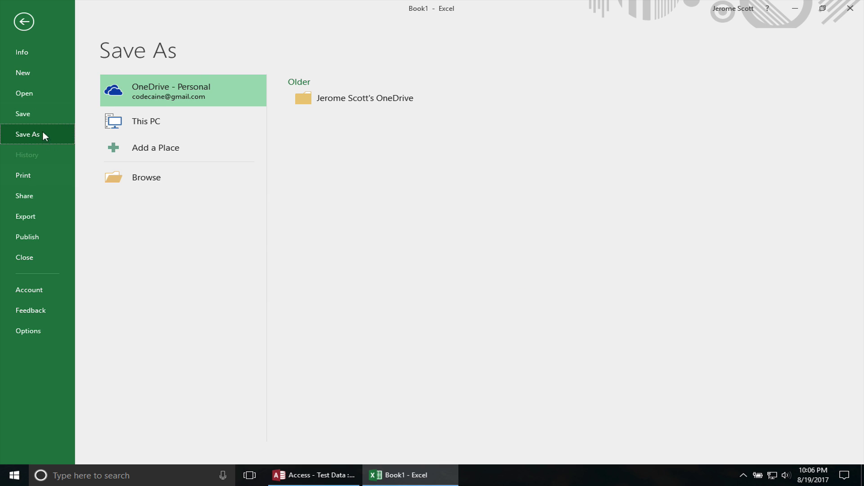
left_click(35, 117)
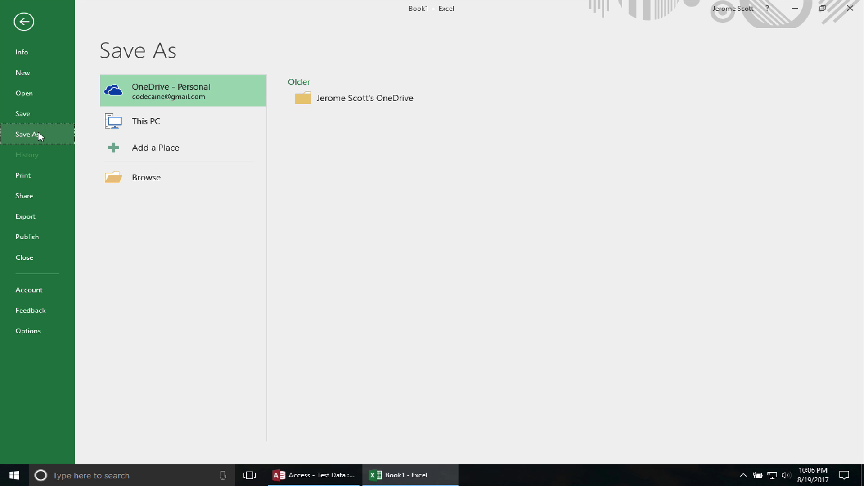
left_click(133, 176)
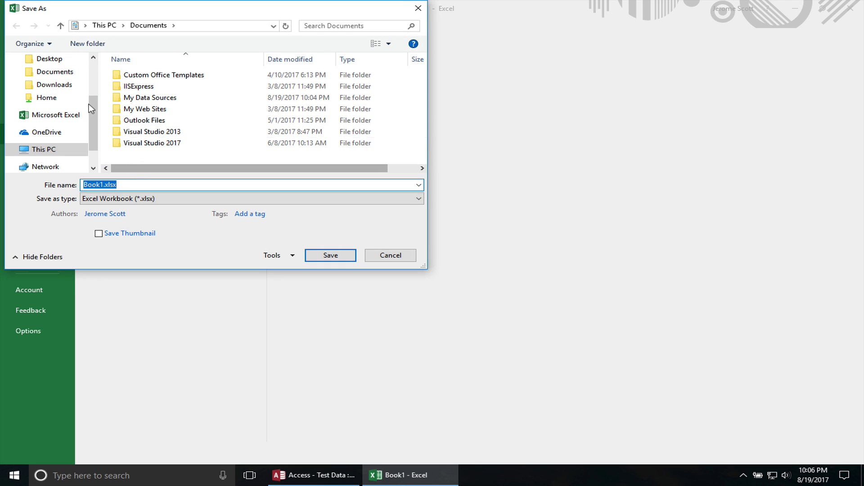
left_click_drag(92, 99, 93, 66)
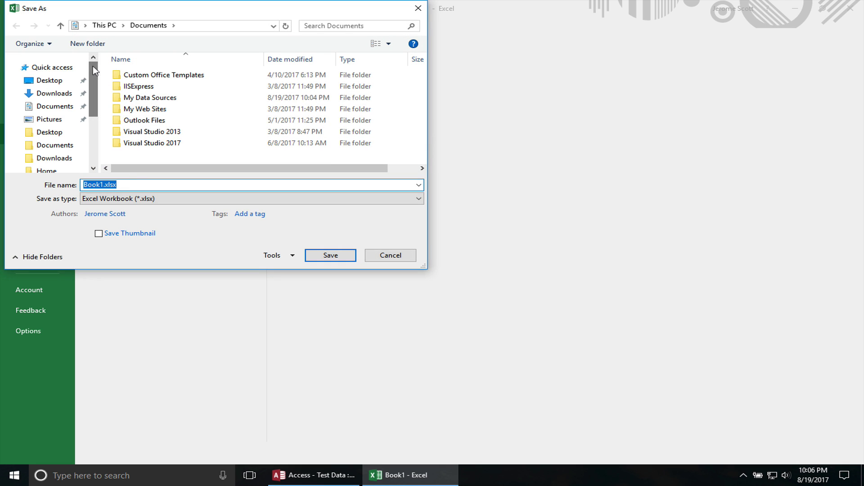
left_click(45, 80)
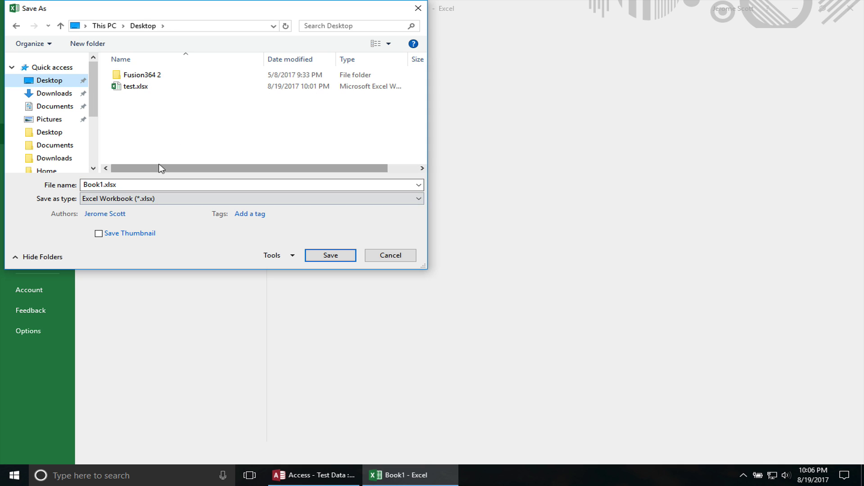
left_click(137, 184)
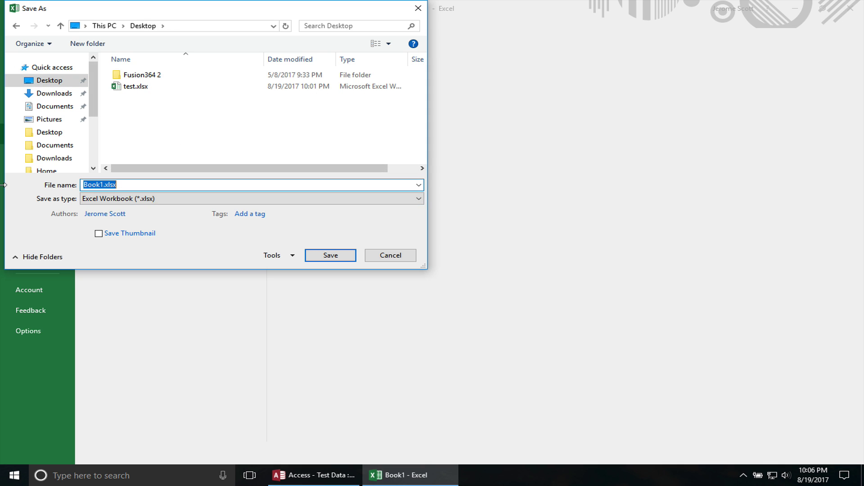
type("new data")
key("Return")
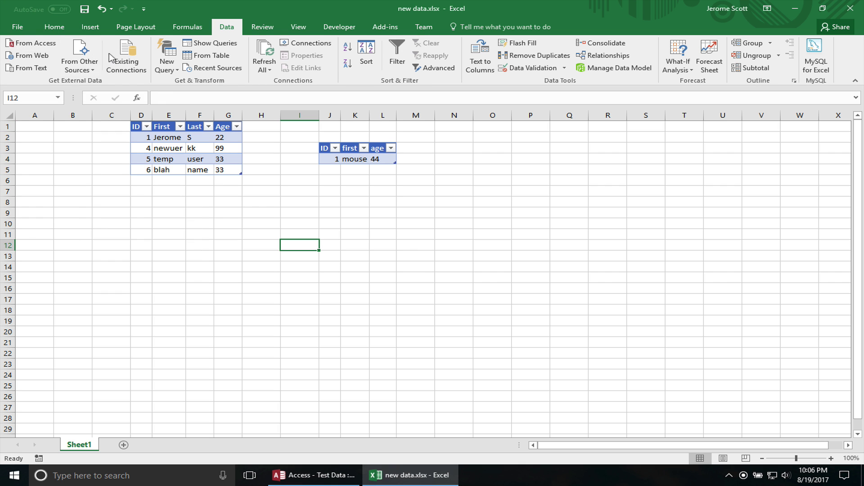
Step: Remove the 'names' connection in Workbook Connections, leaving only the Users connection
left_click(134, 53)
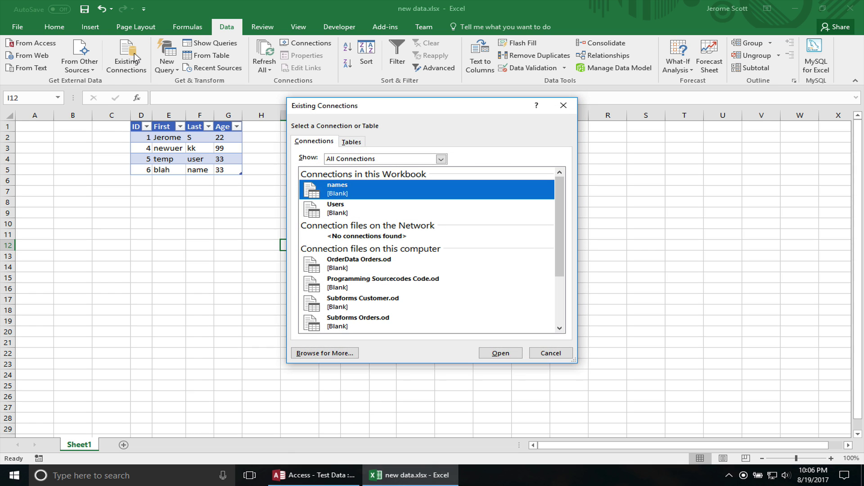
left_click(550, 353)
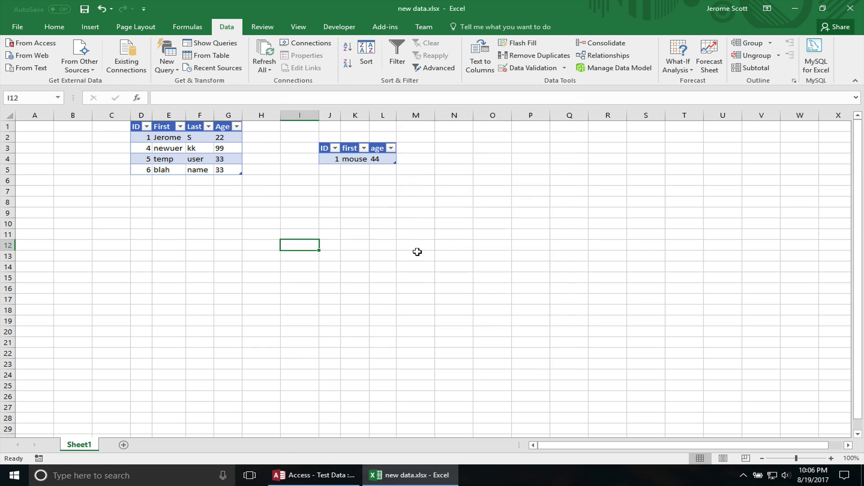
left_click(305, 43)
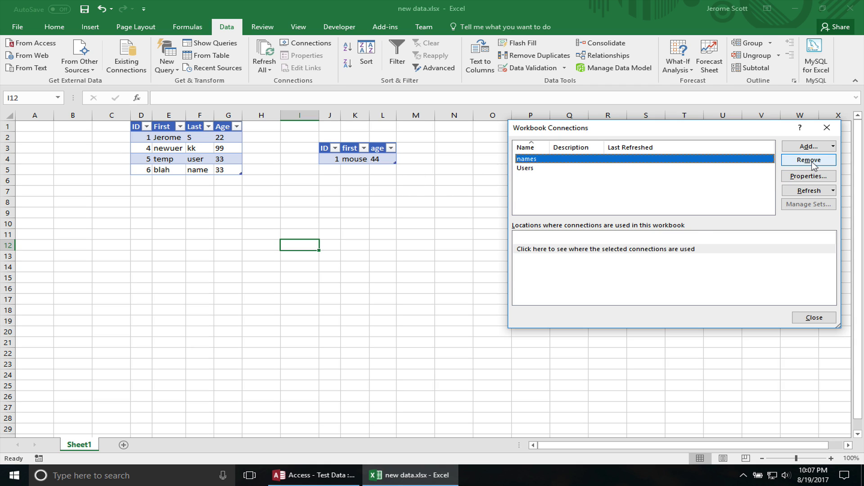
left_click(808, 161)
left_click(413, 269)
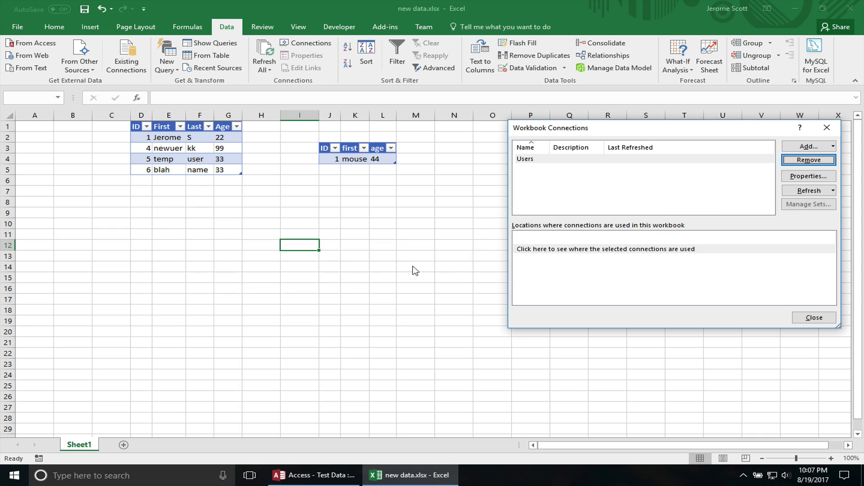
left_click(815, 317)
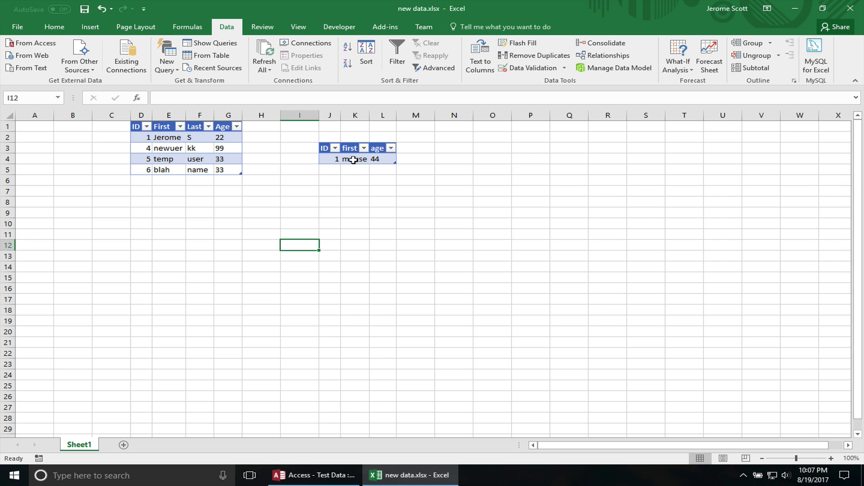
Step: Enable 'Refresh data when opening the file' in the Users connection properties
left_click(195, 148)
left_click(310, 46)
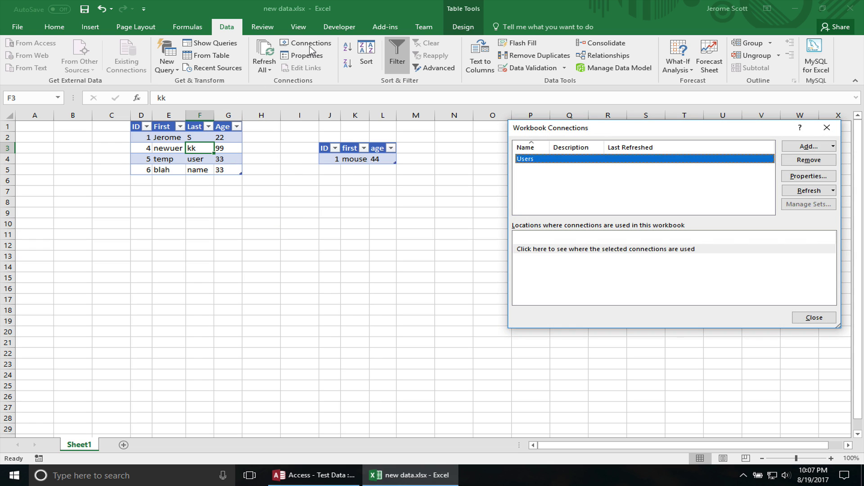
left_click(815, 178)
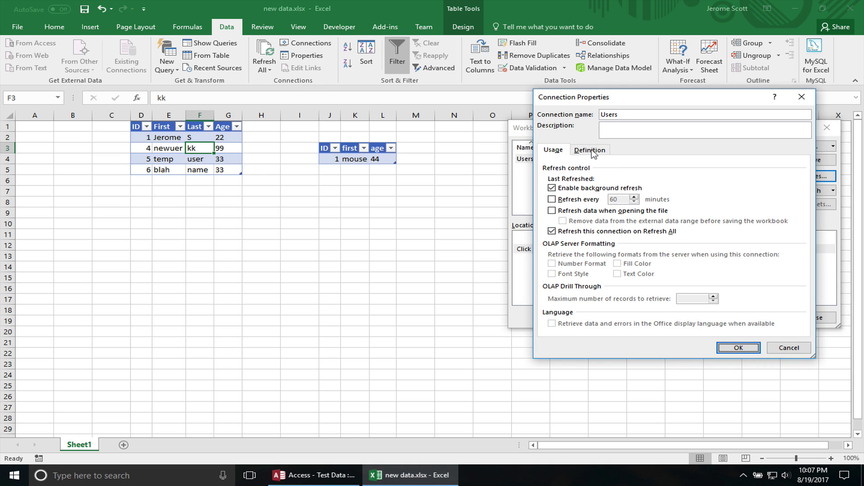
left_click(555, 212)
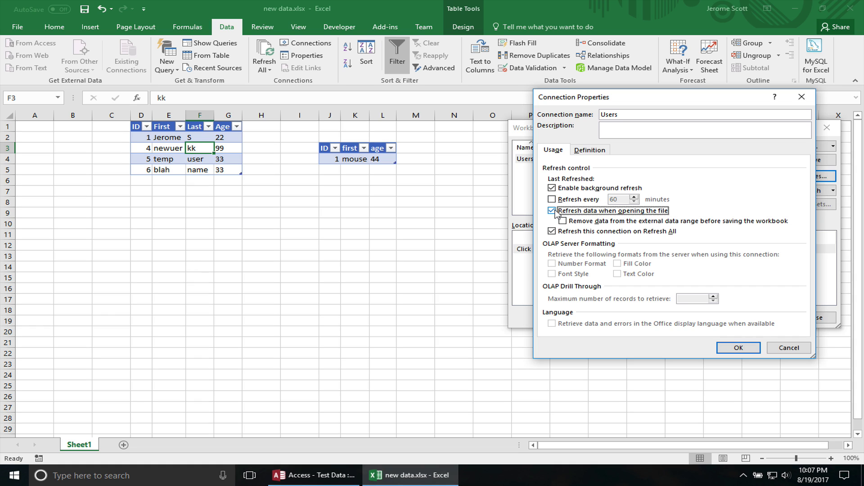
left_click(737, 348)
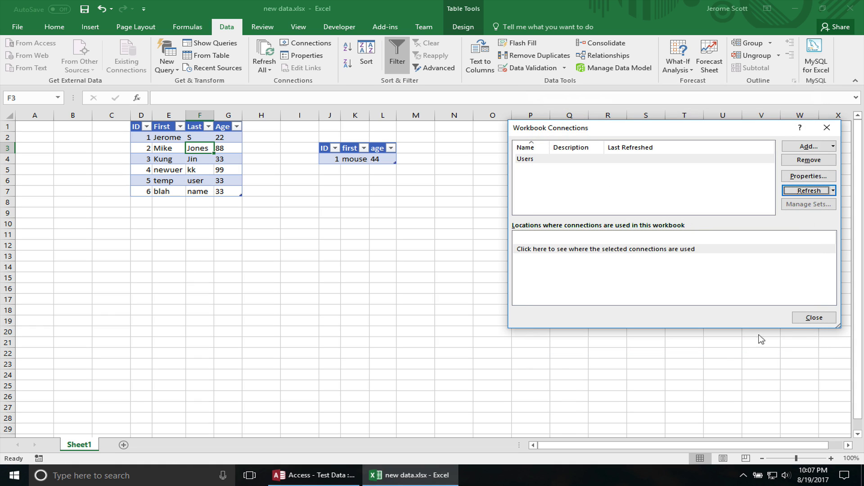
left_click(798, 318)
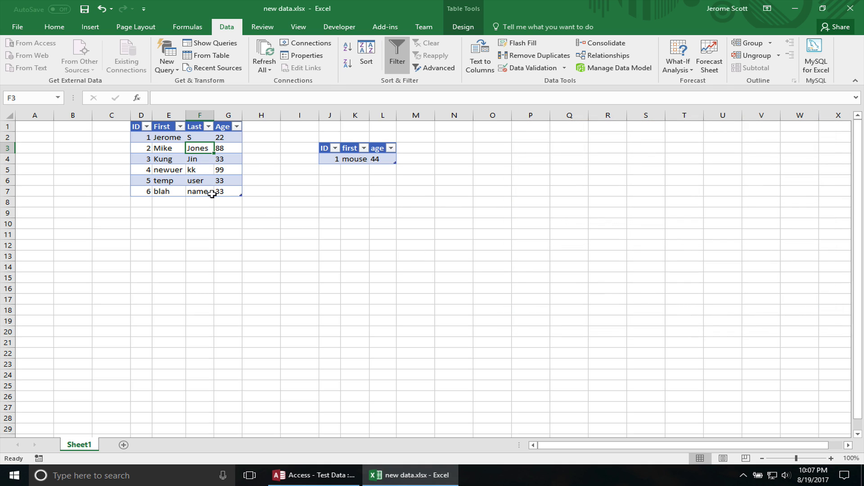
Step: Close the Excel workbook
left_click(23, 25)
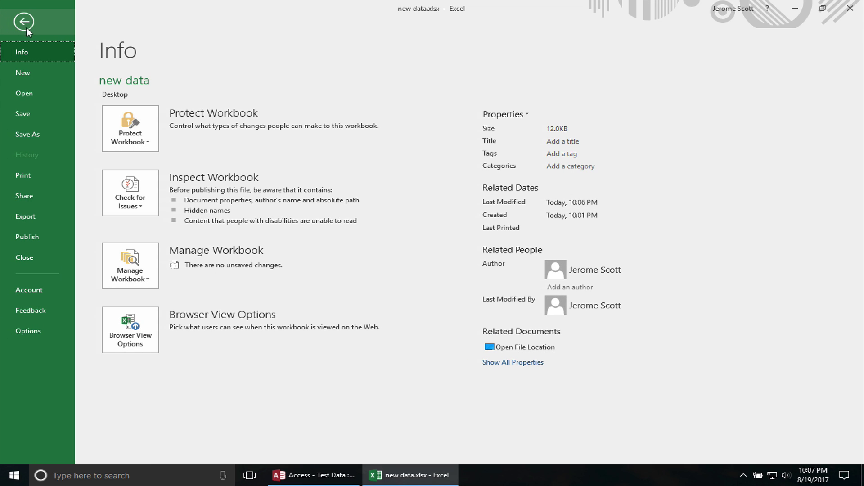
key("Escape")
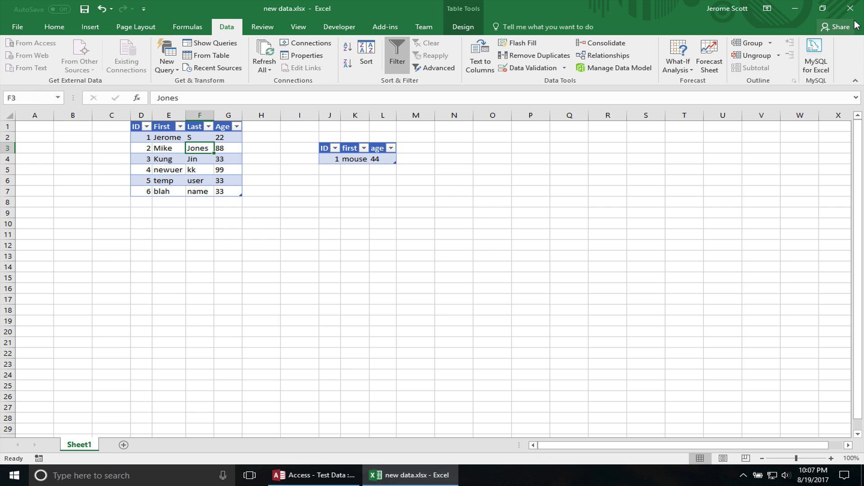
left_click(850, 9)
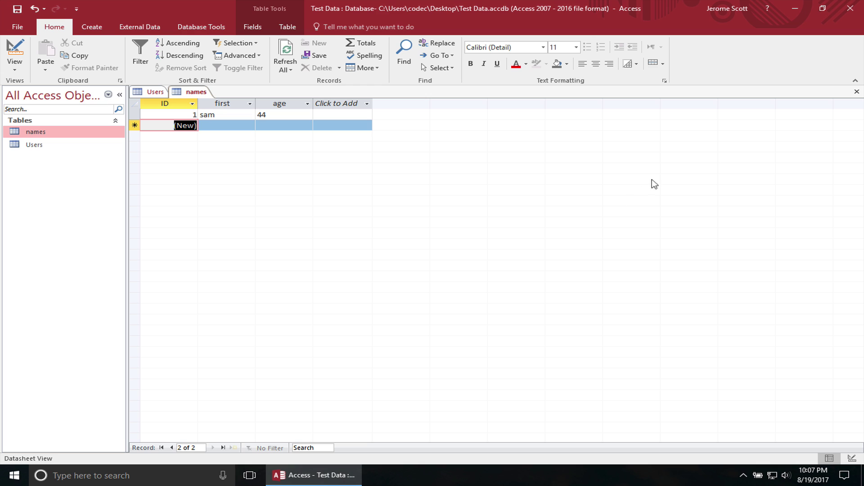
Step: Delete Users records 3 through 6 in Access, then close the tables and minimize Access
left_click(227, 114)
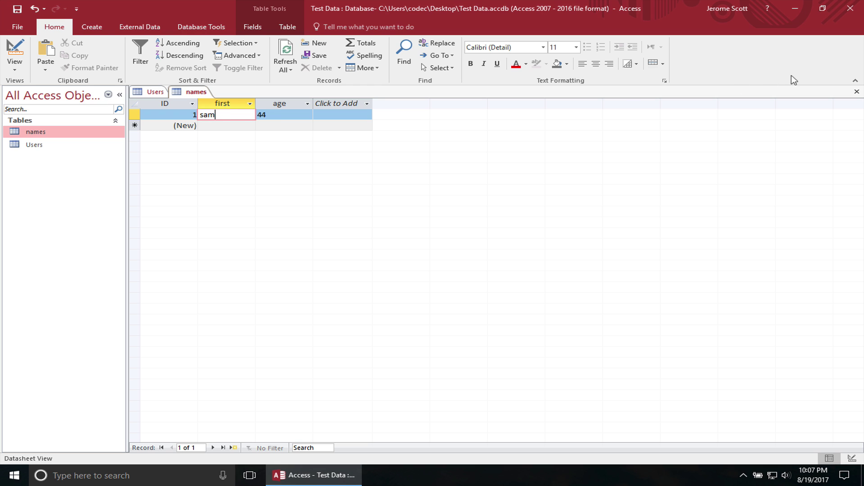
left_click(856, 93)
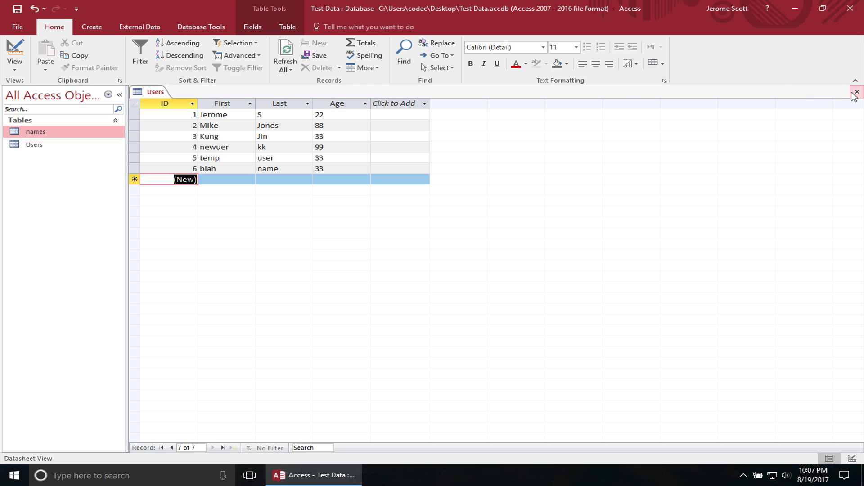
left_click(140, 136)
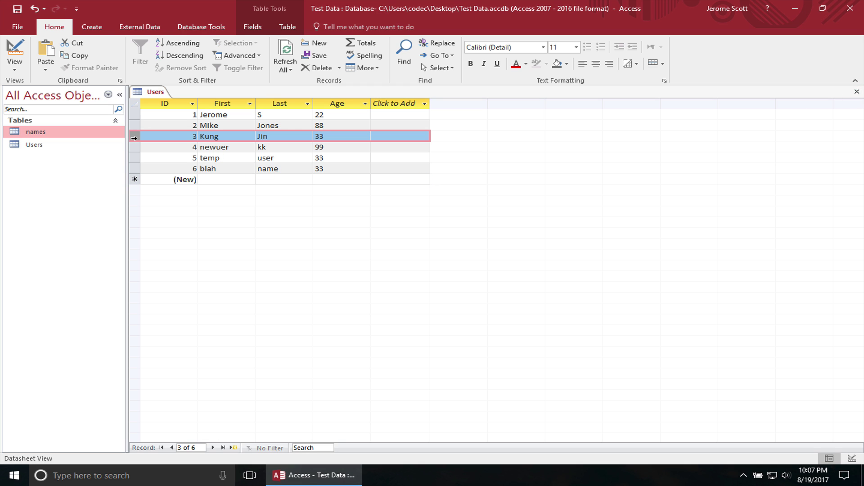
key("shift+Down")
key("shift+Down")
key("shift+Down")
key("Delete")
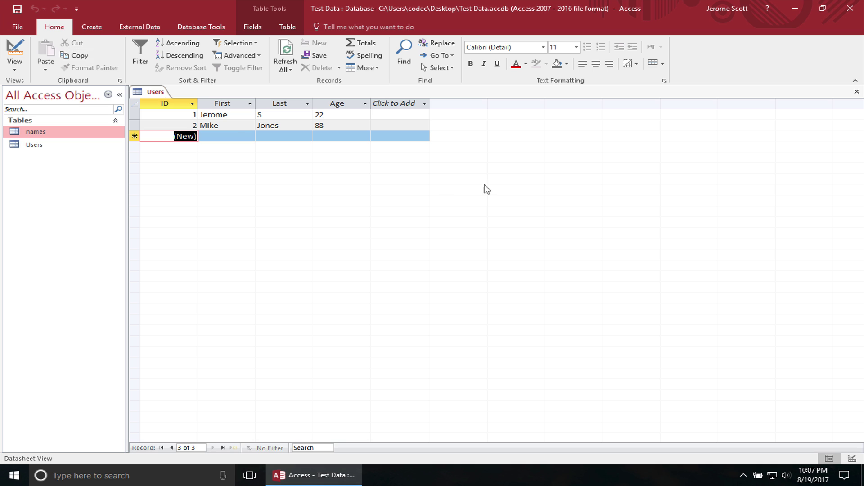
left_click(857, 91)
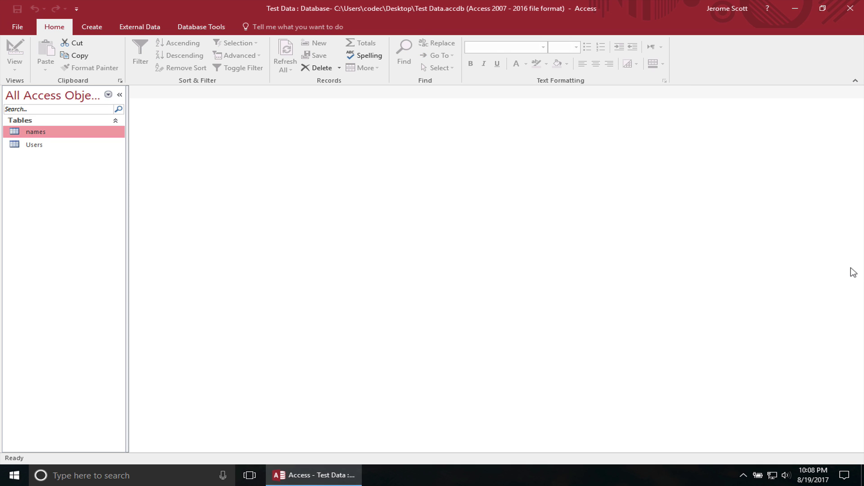
left_click(796, 10)
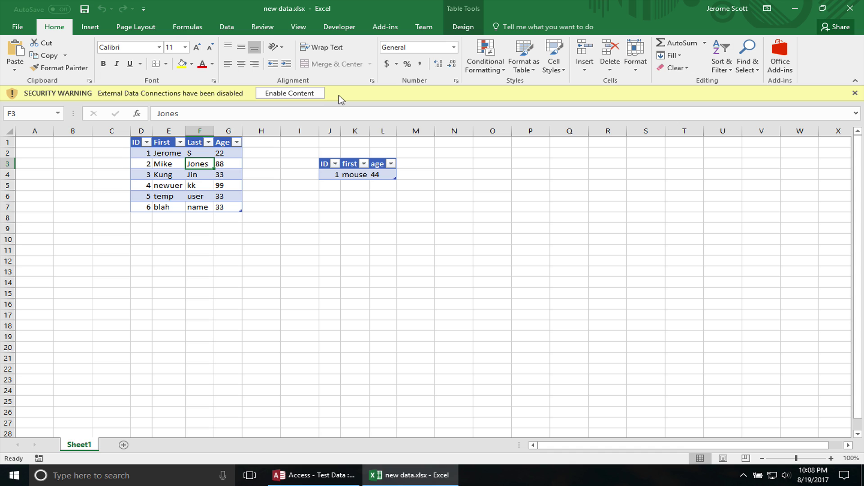
Step: Enable the workbook's external content so the Users table refreshes to two rows
left_click(316, 95)
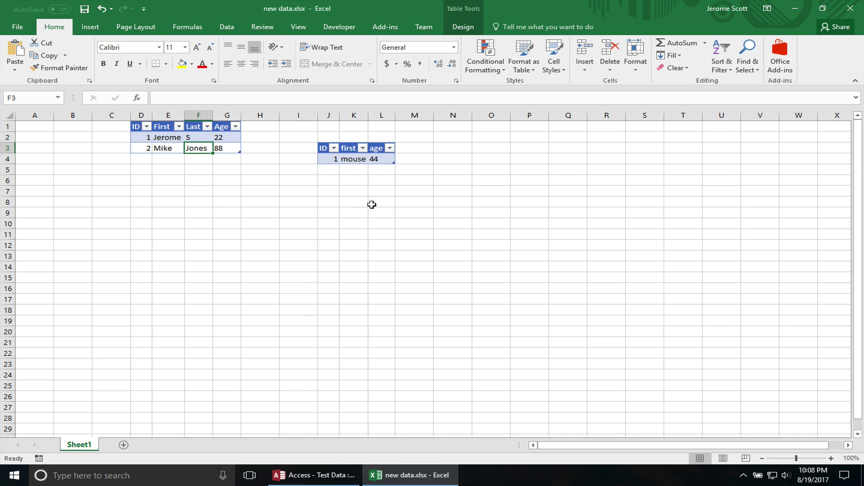
Step: Switch to Access and open the Users and names tables to check their records
left_click(332, 473)
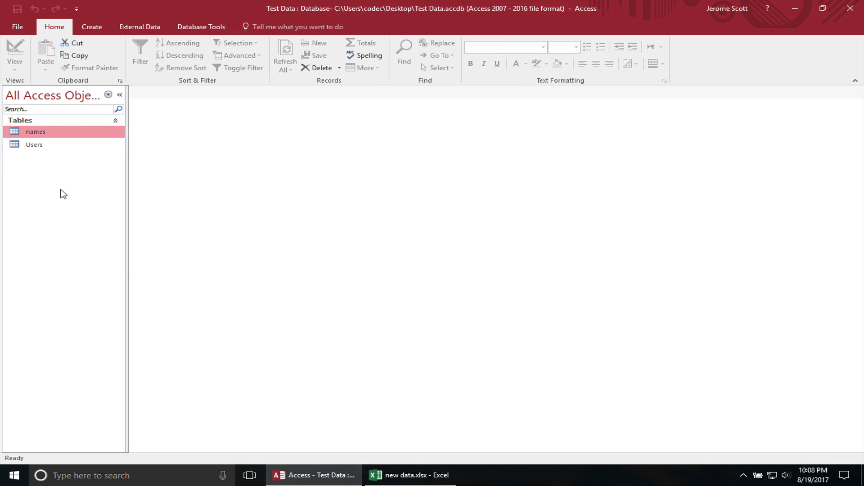
left_click(39, 145)
double_click(40, 147)
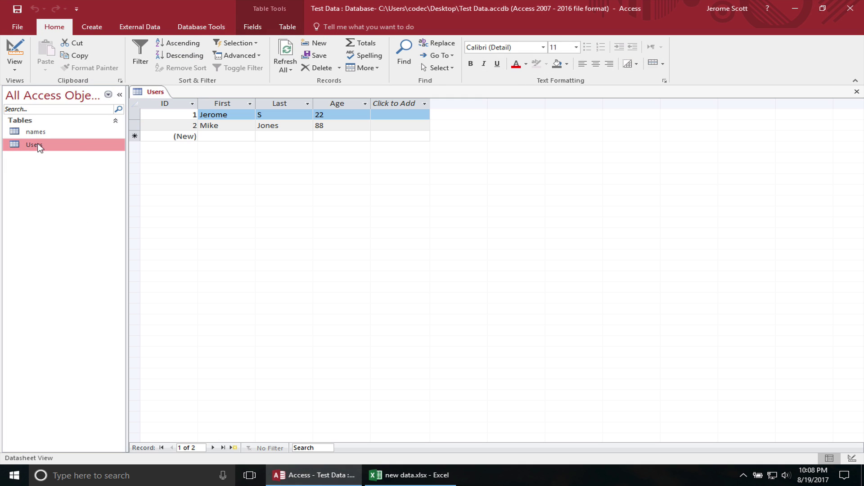
left_click(41, 134)
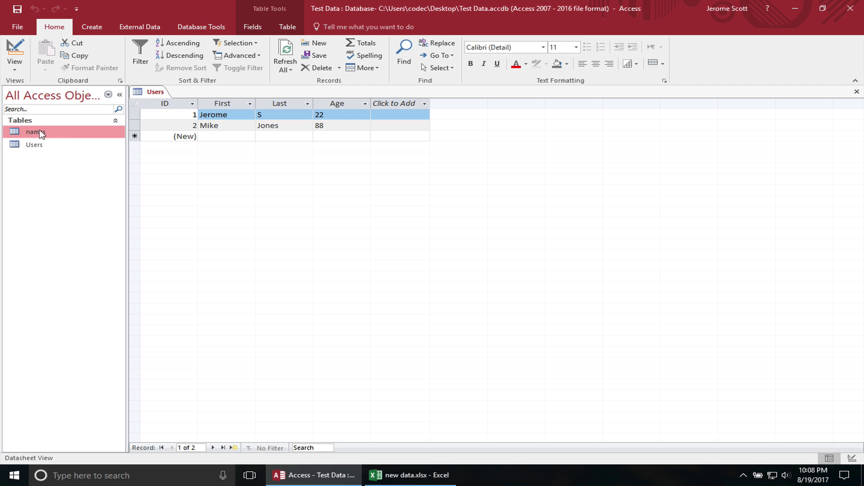
double_click(41, 133)
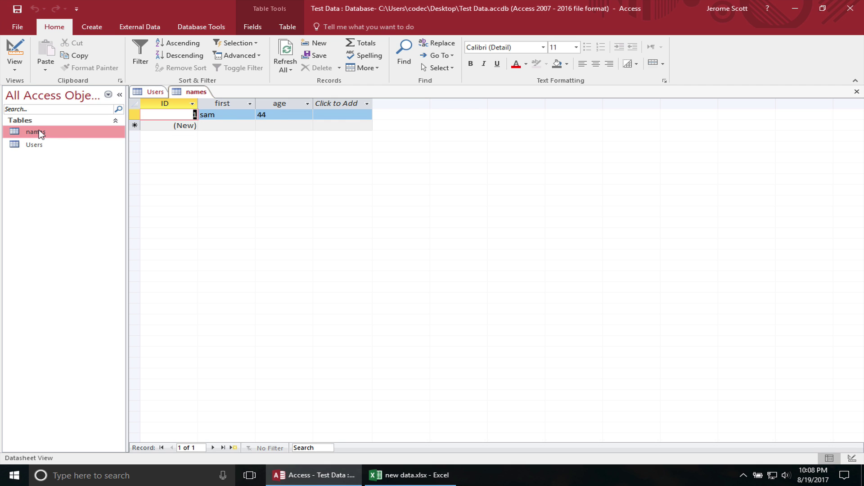
Step: Switch back to Excel's new data.xlsx showing the two-row Users table
left_click(344, 477)
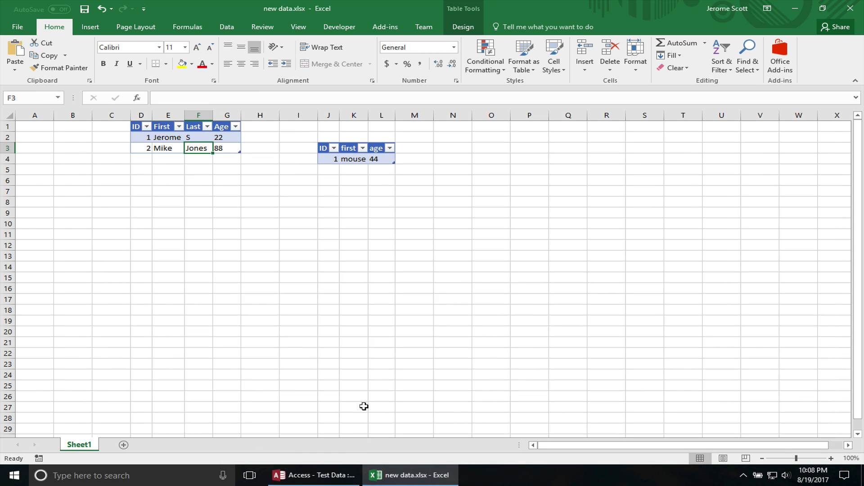